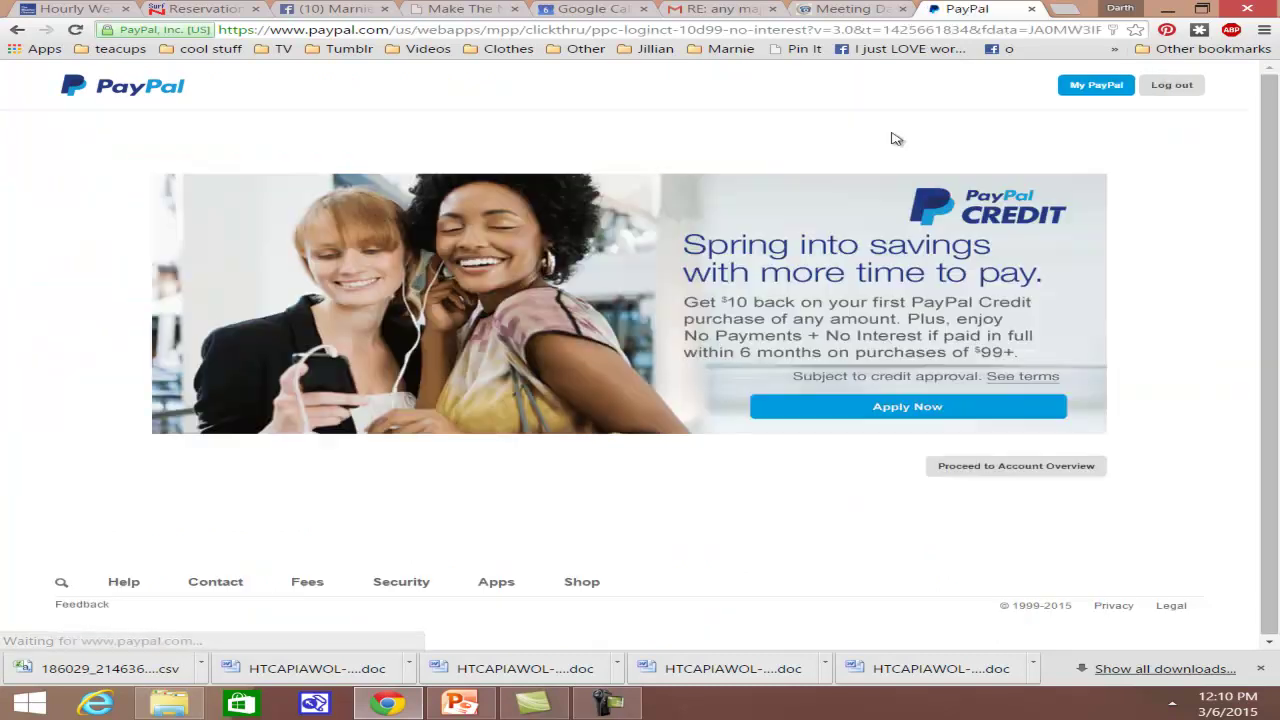
# Go to the account overview and open the Merchant Services setup page for website payment buttons.
pyautogui.click(1094, 88)
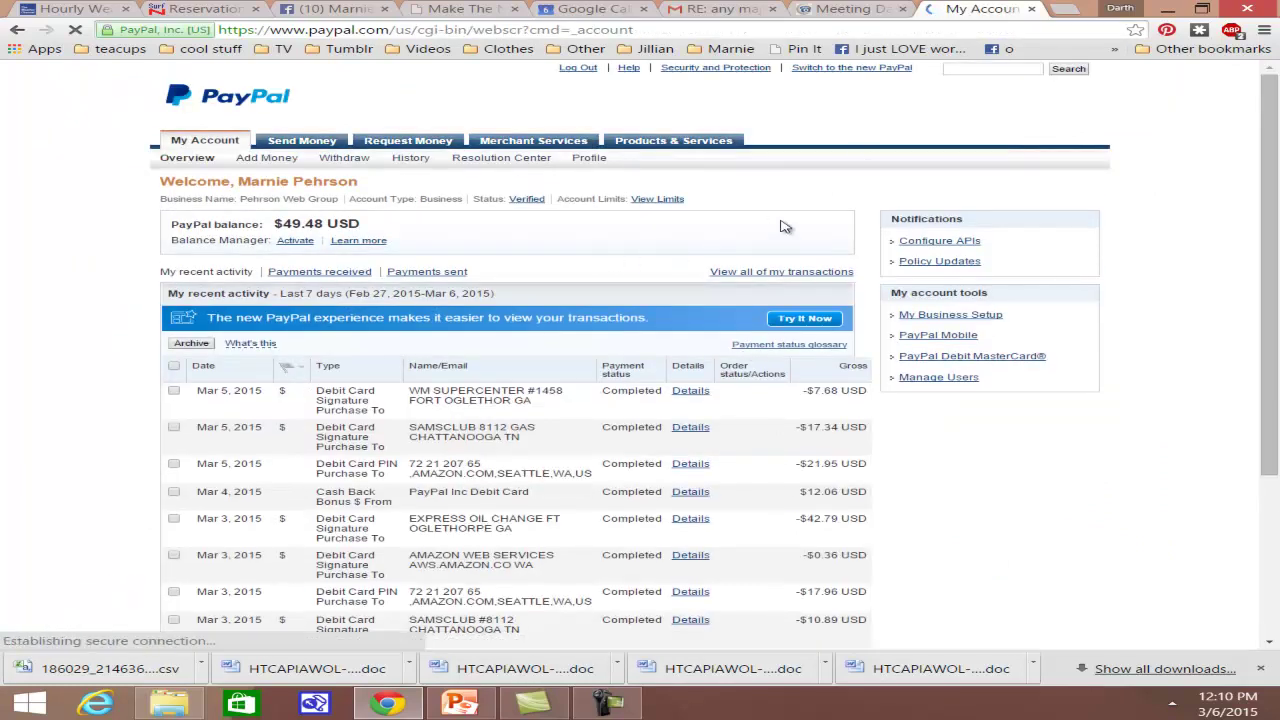
pyautogui.moveTo(493, 213)
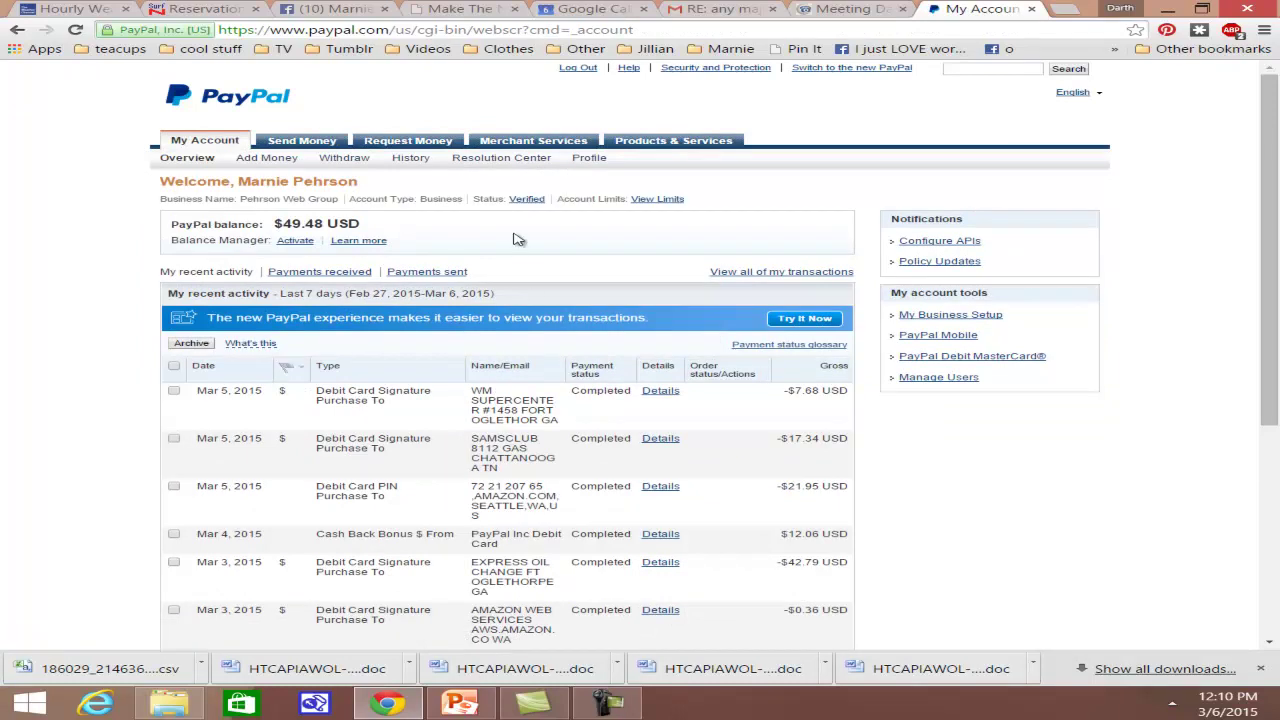
pyautogui.click(519, 147)
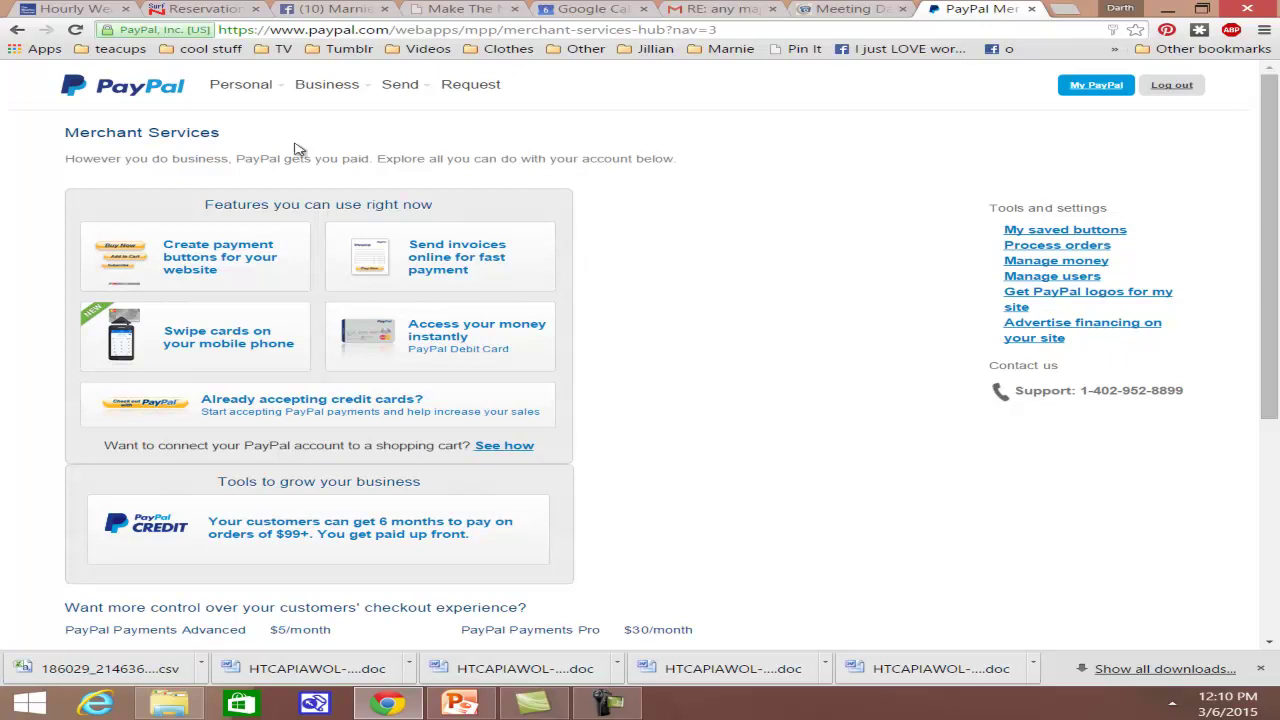
pyautogui.click(203, 284)
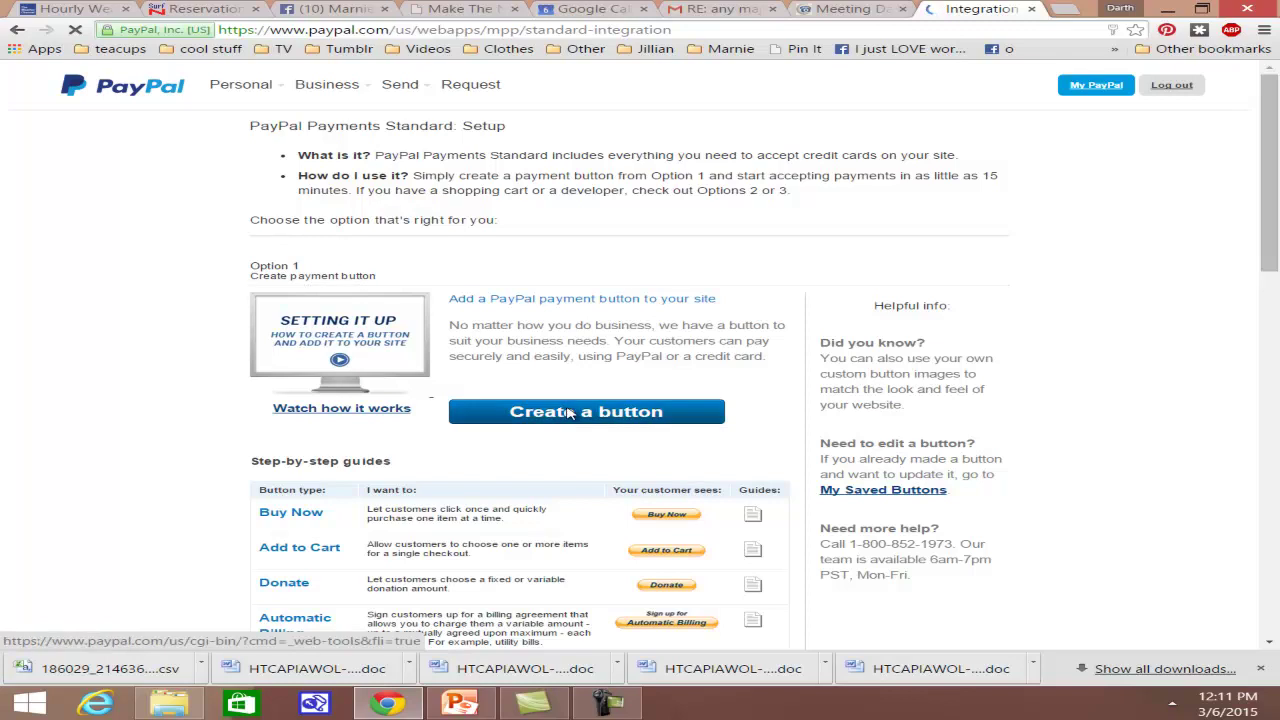
# Review the button types, including Automatic Billing, and start creating a Buy Now button.
pyautogui.scroll(-3, 545, 420)
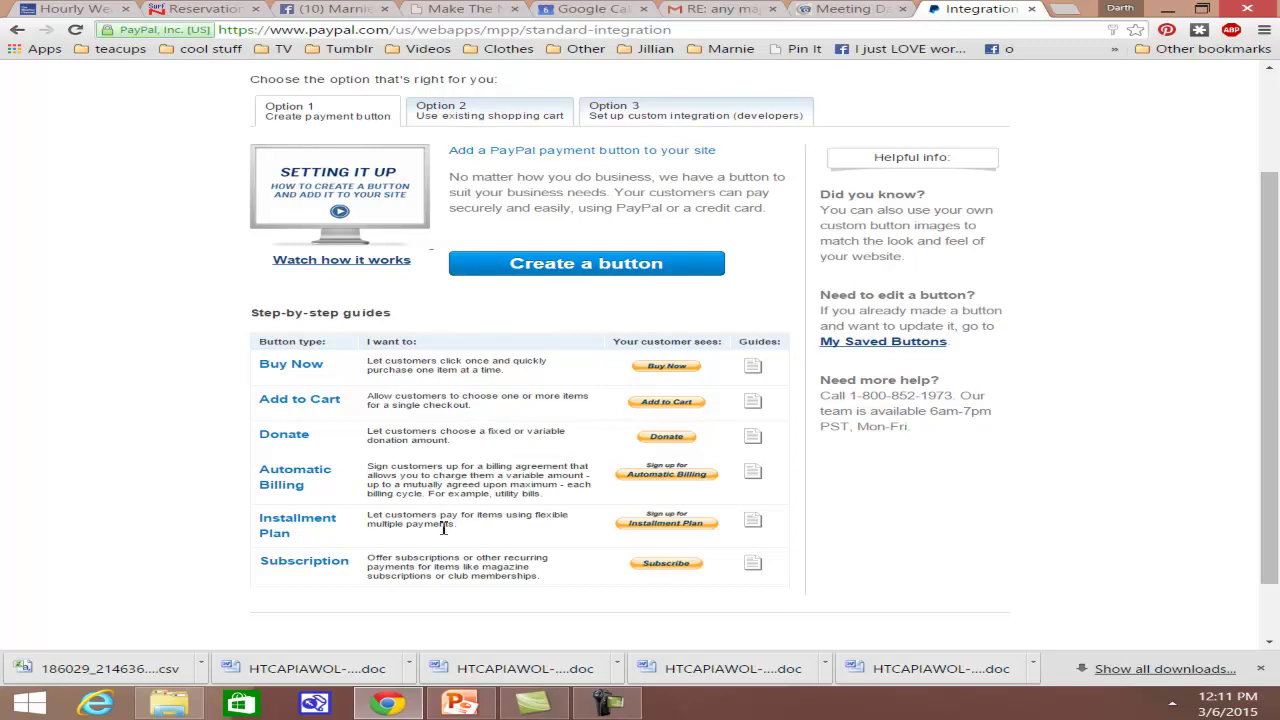
pyautogui.moveTo(560, 500); pyautogui.dragTo(280, 480)
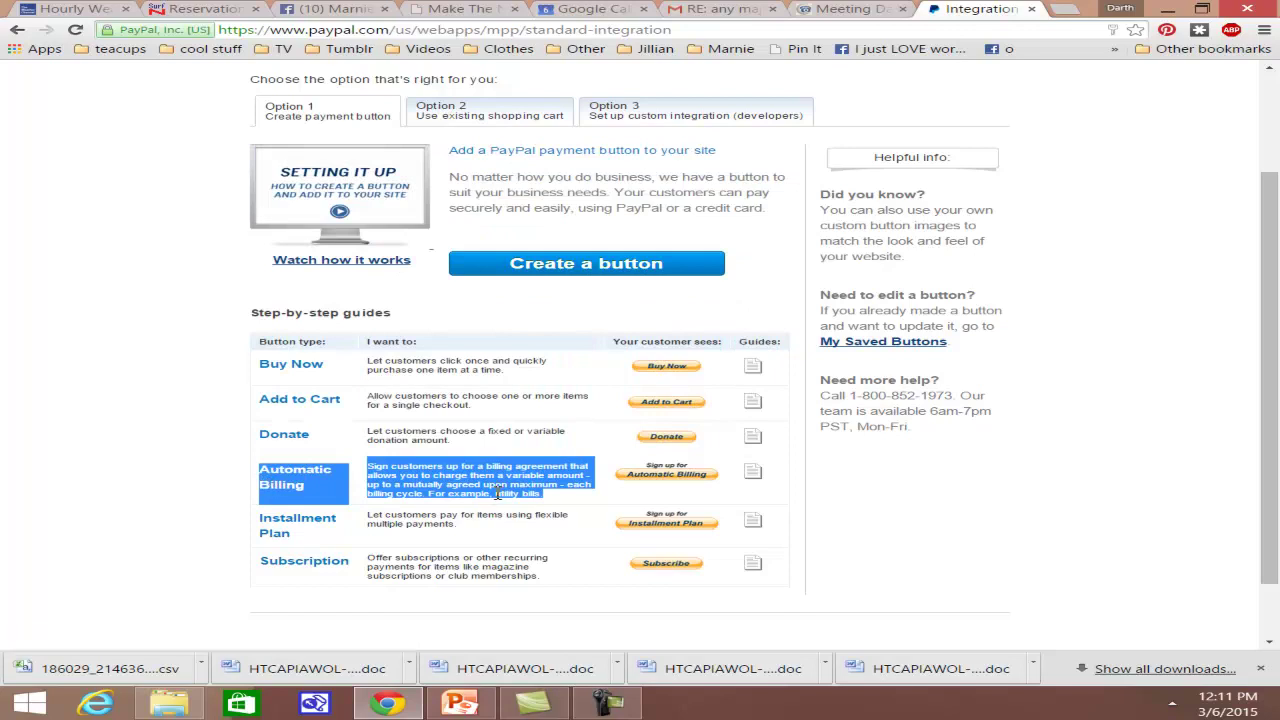
pyautogui.click(497, 493)
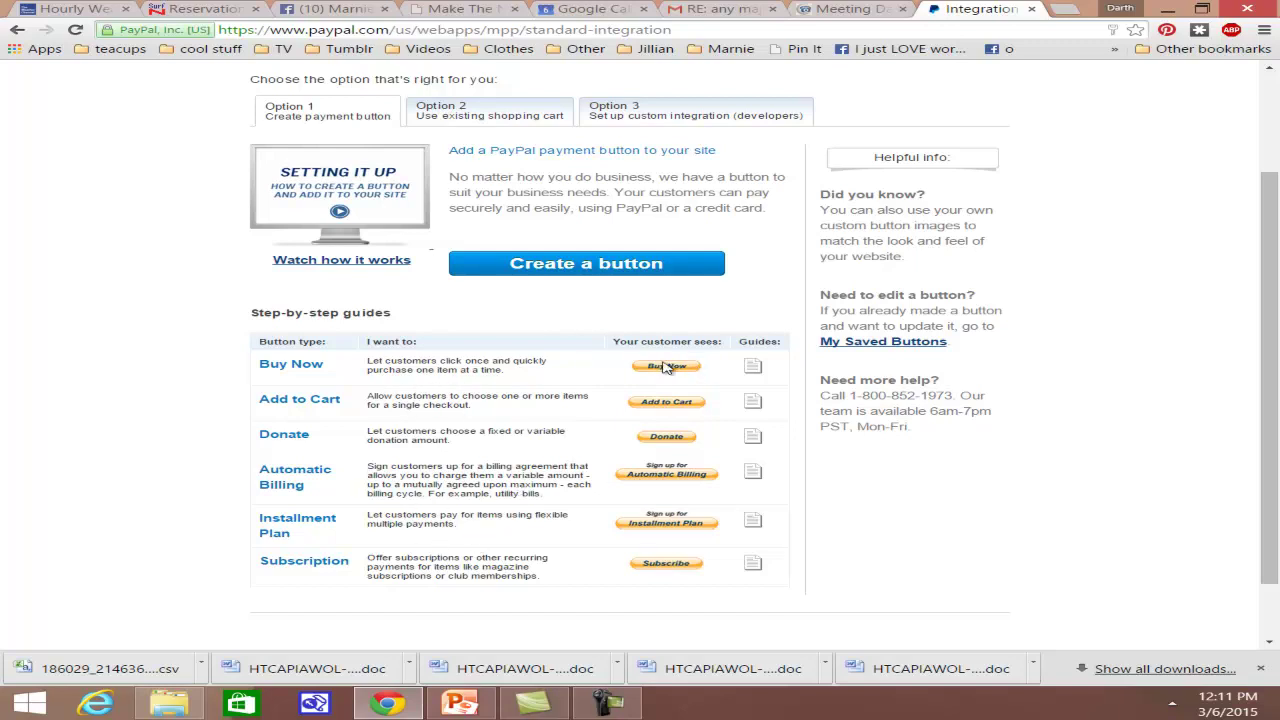
pyautogui.click(280, 369)
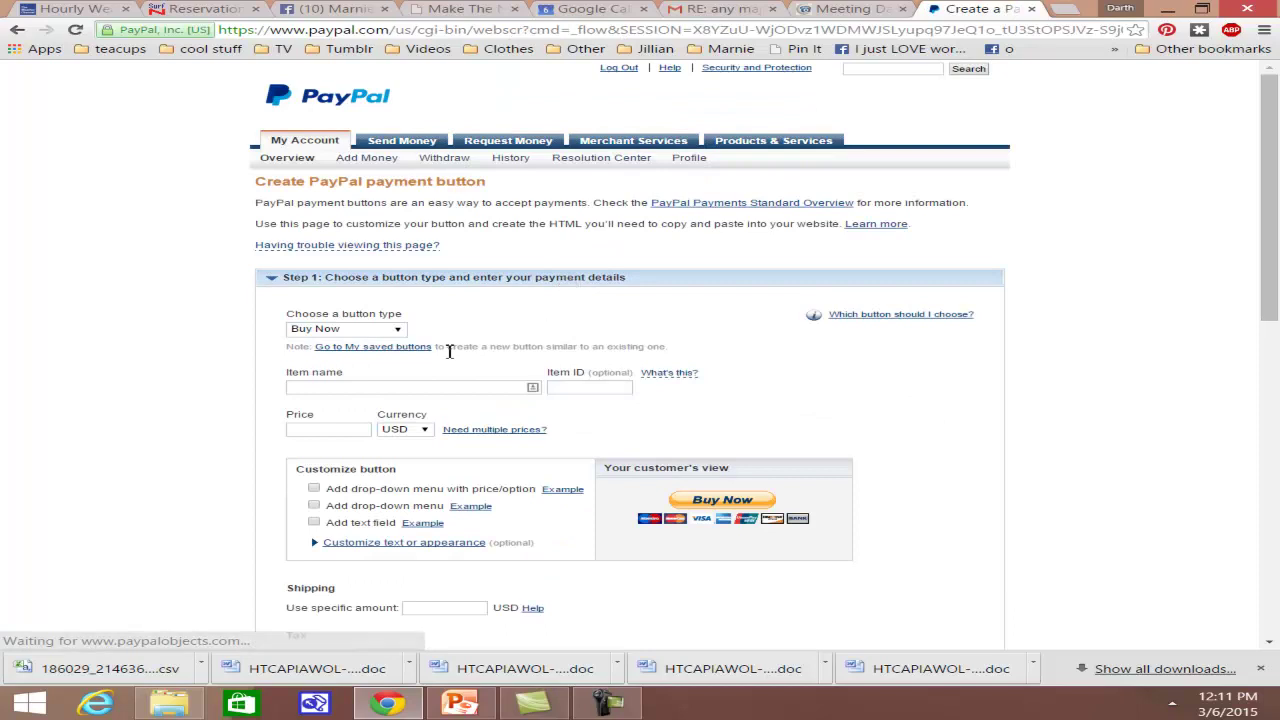
# Name the item "My Product", assign it the item ID HTCAVP315, and set its price to 497 USD.
pyautogui.click(345, 388)
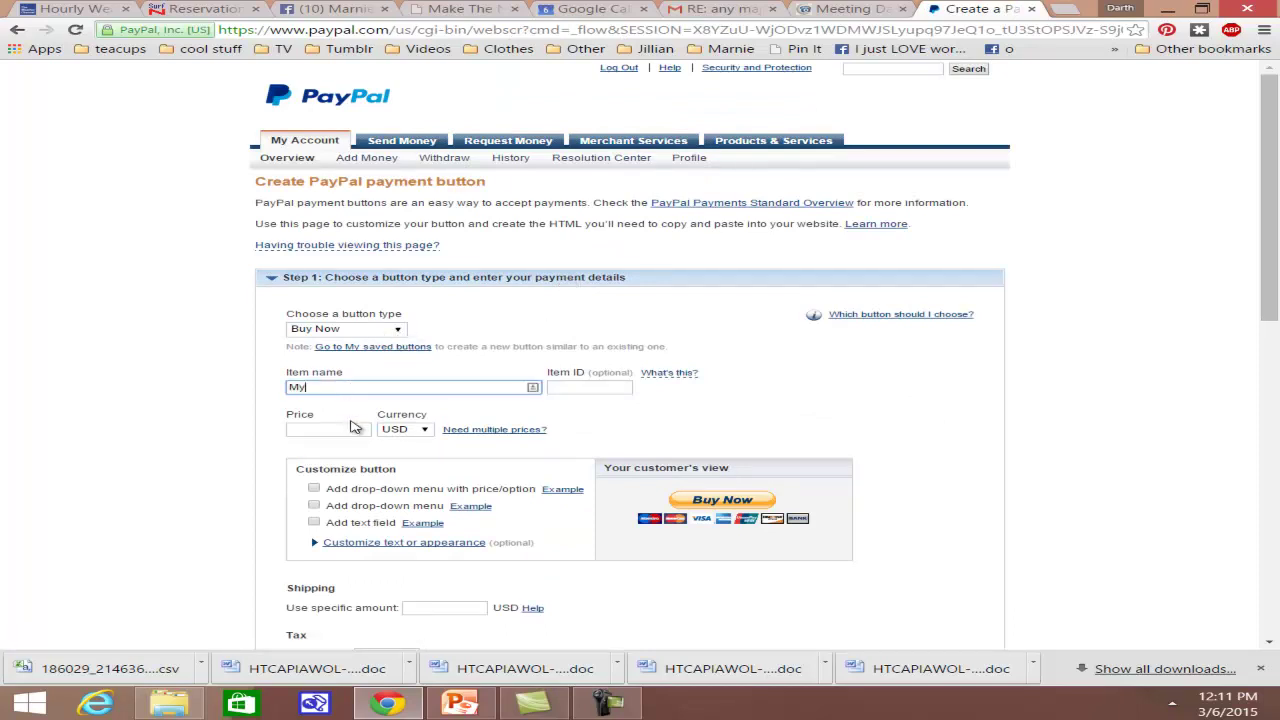
pyautogui.write('My Product')
pyautogui.press('Tab')
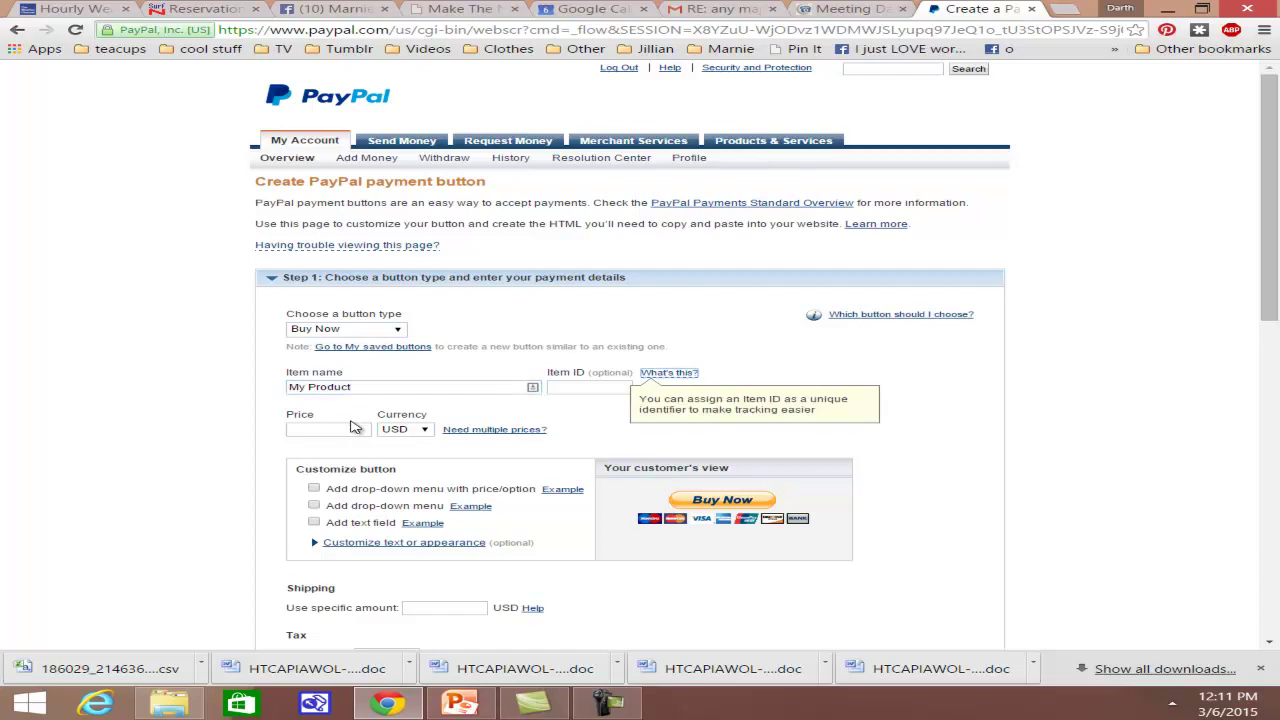
pyautogui.click(590, 388)
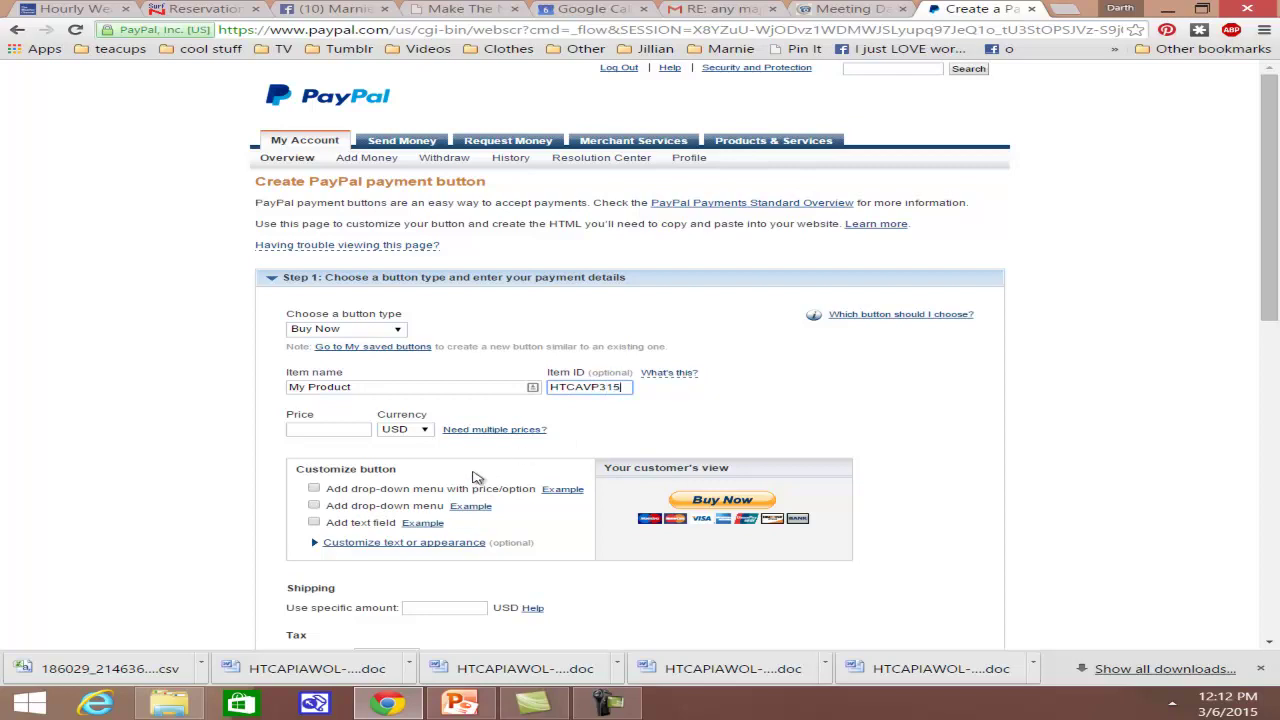
pyautogui.doubleClick(583, 388)
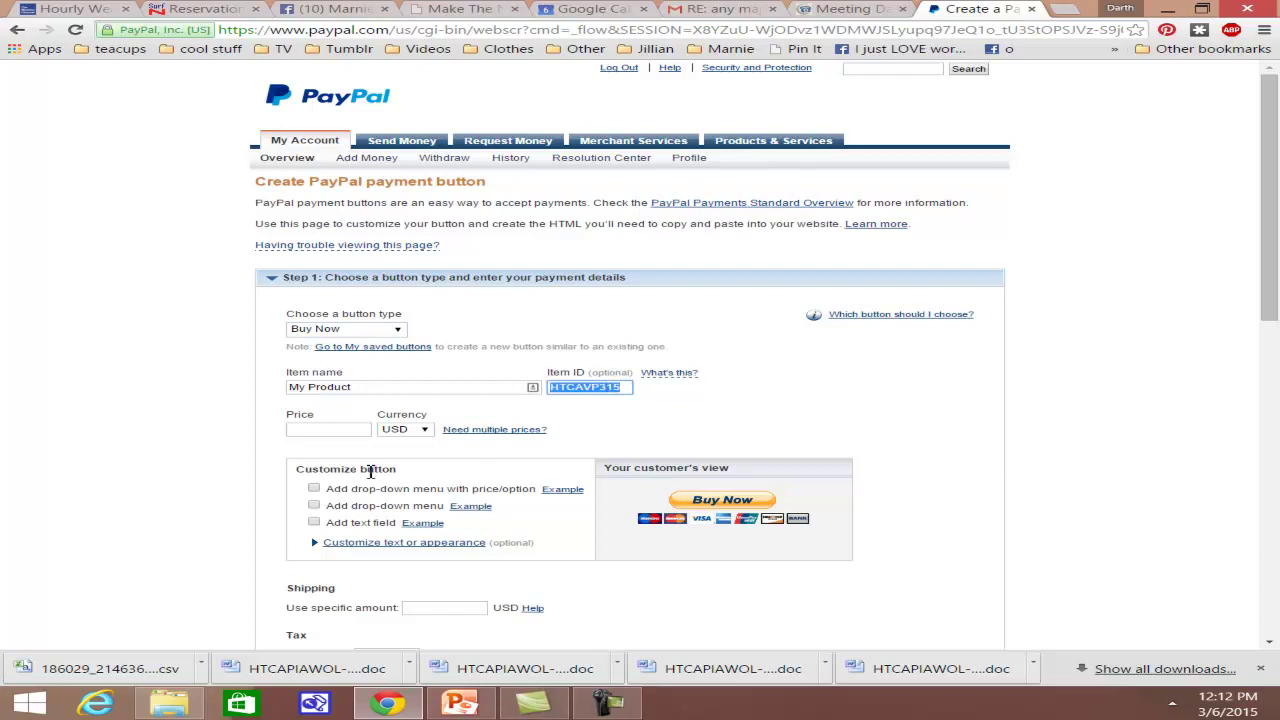
pyautogui.click(327, 430)
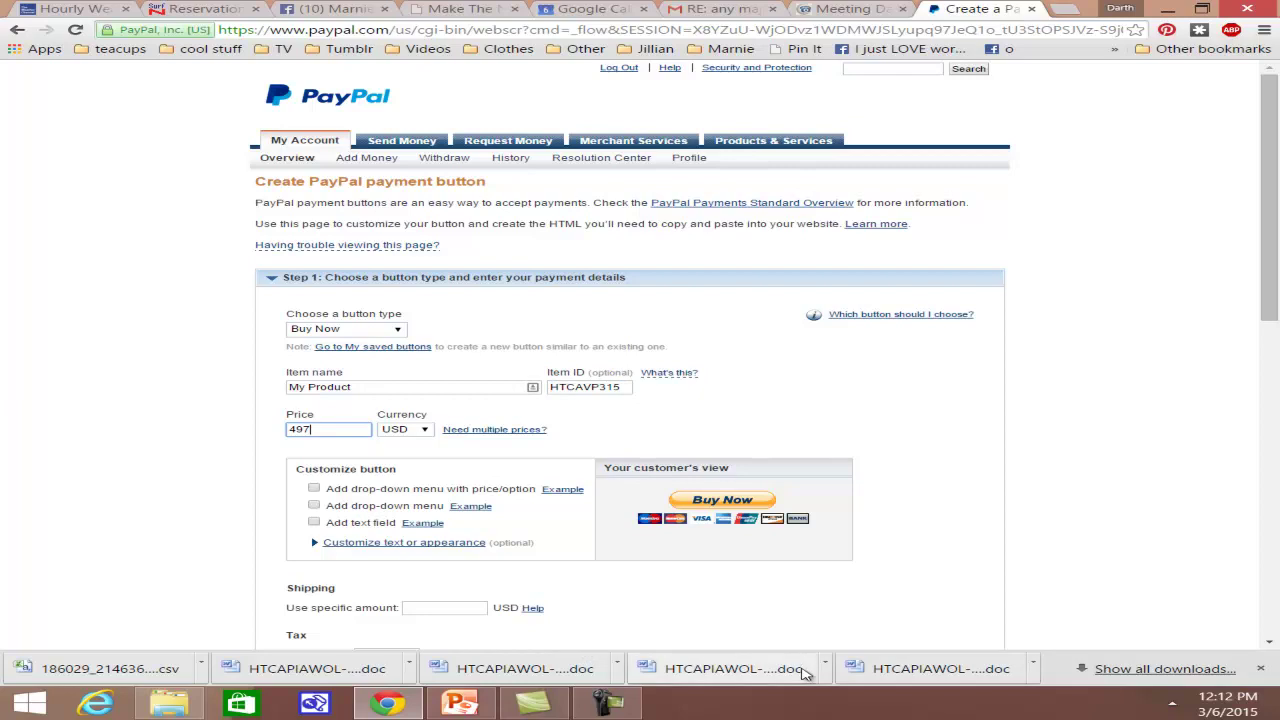
# Leave shipping blank, keep order quantity changes off in the advanced features, and enable a redirect URL for cancelled checkouts.
pyautogui.scroll(-2, 476, 526)
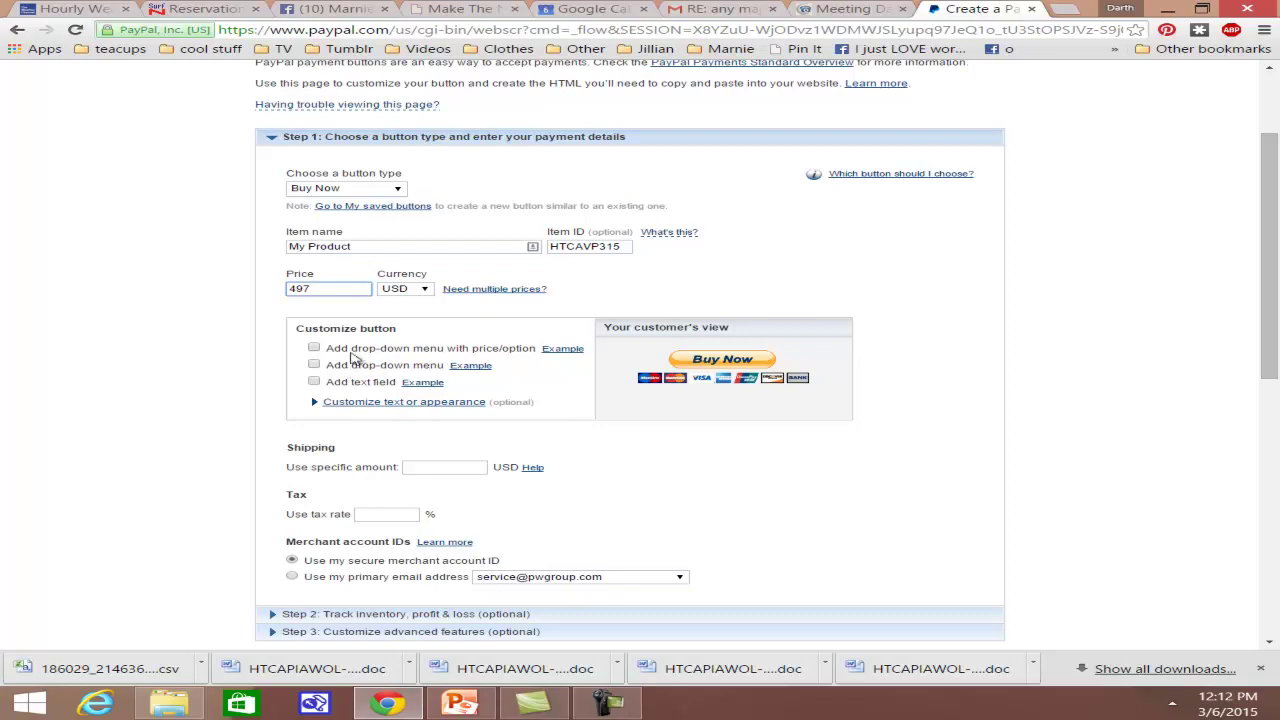
pyautogui.click(465, 471)
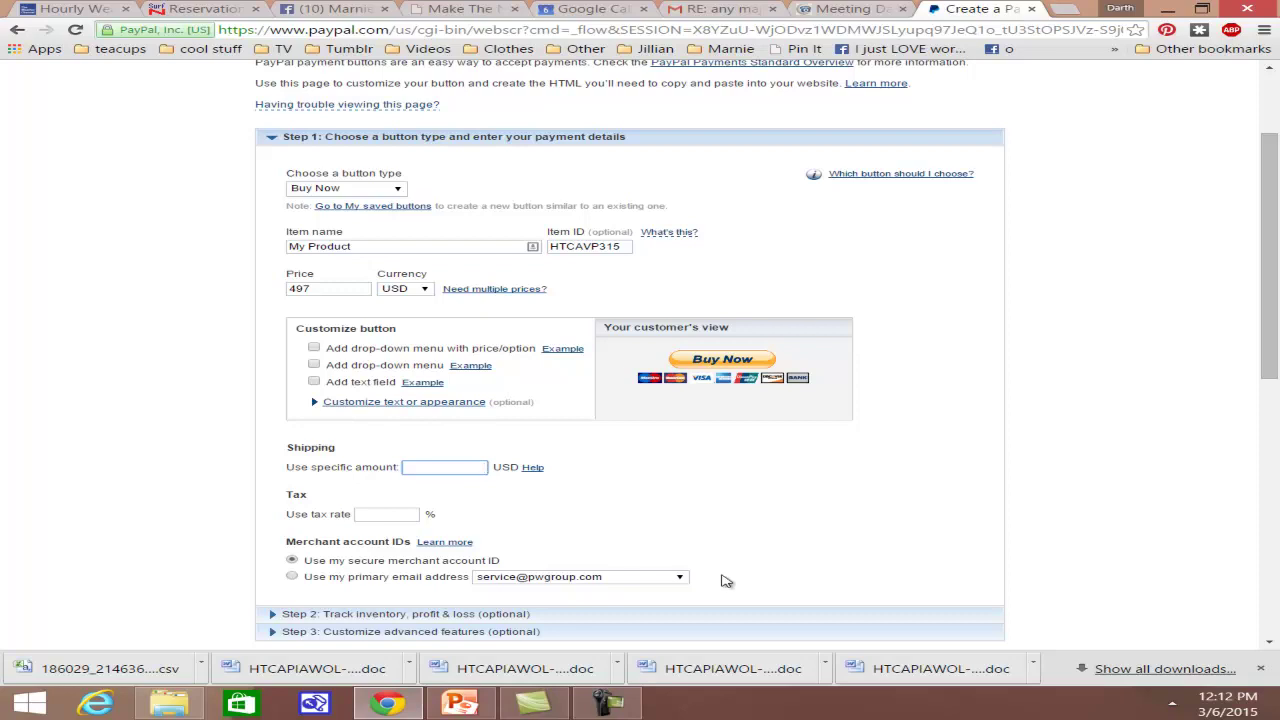
pyautogui.scroll(-1, 405, 505)
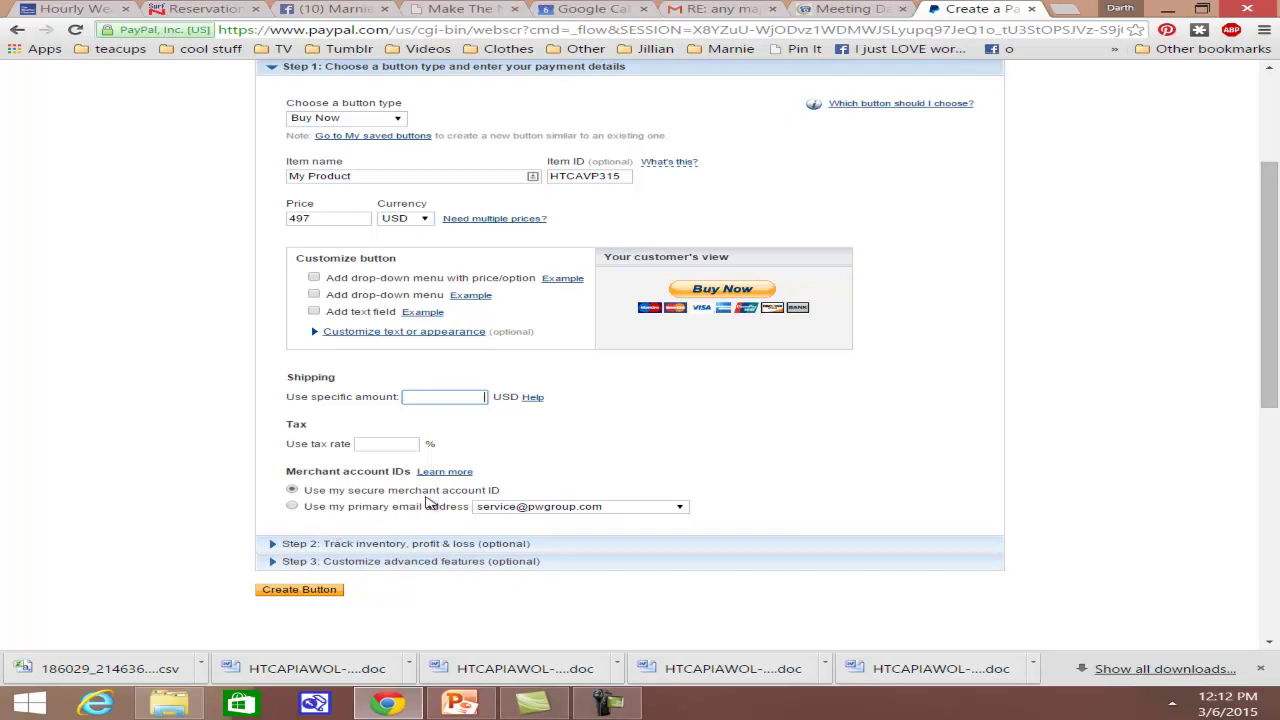
pyautogui.click(386, 561)
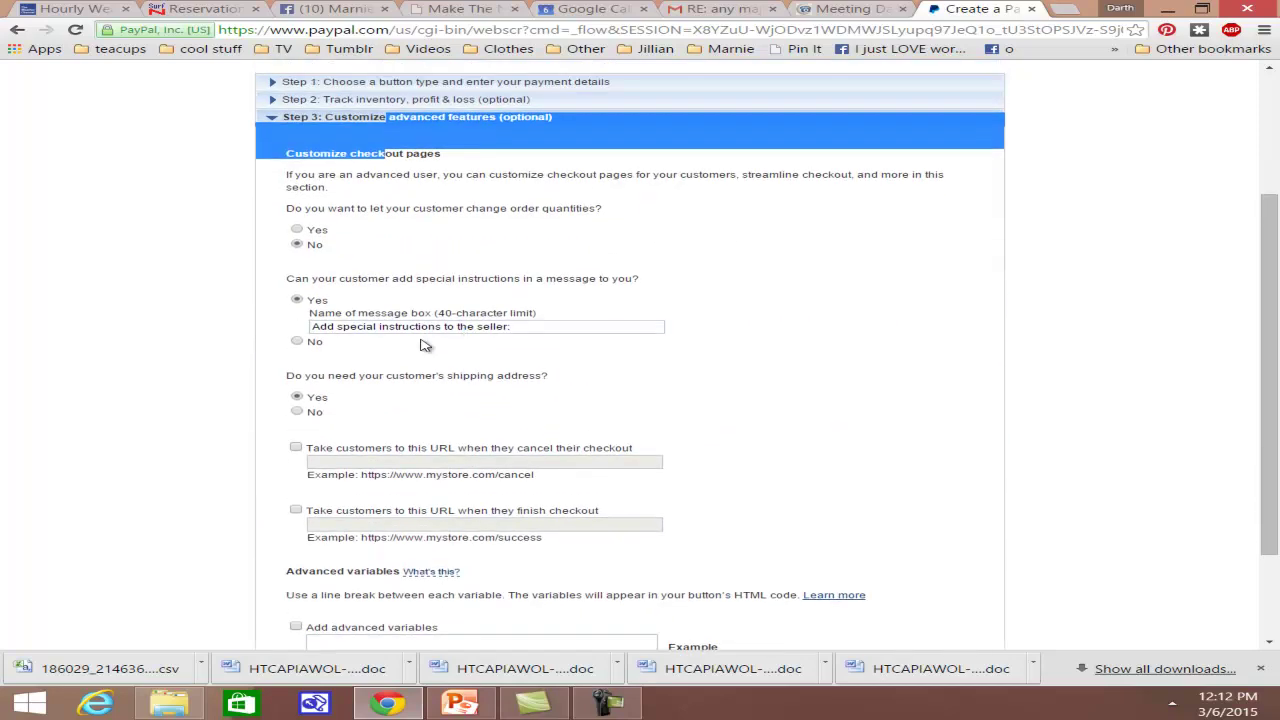
pyautogui.click(297, 244)
pyautogui.click(438, 327)
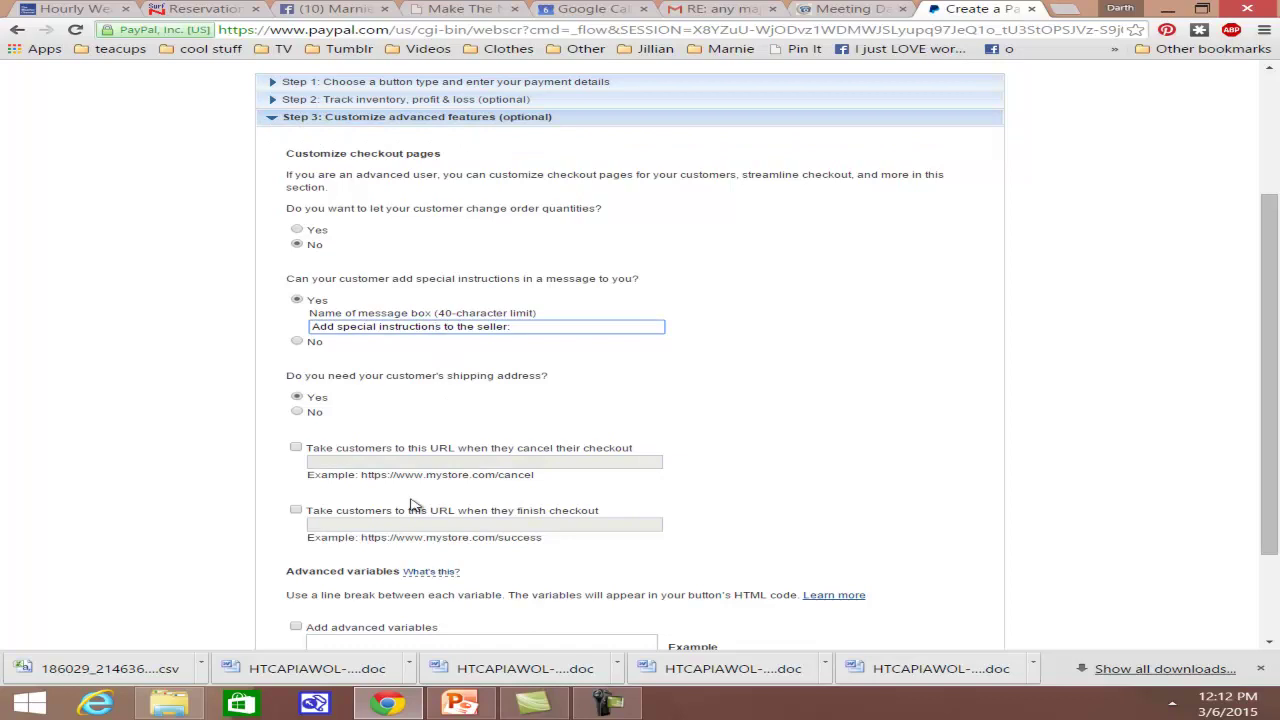
pyautogui.click(296, 448)
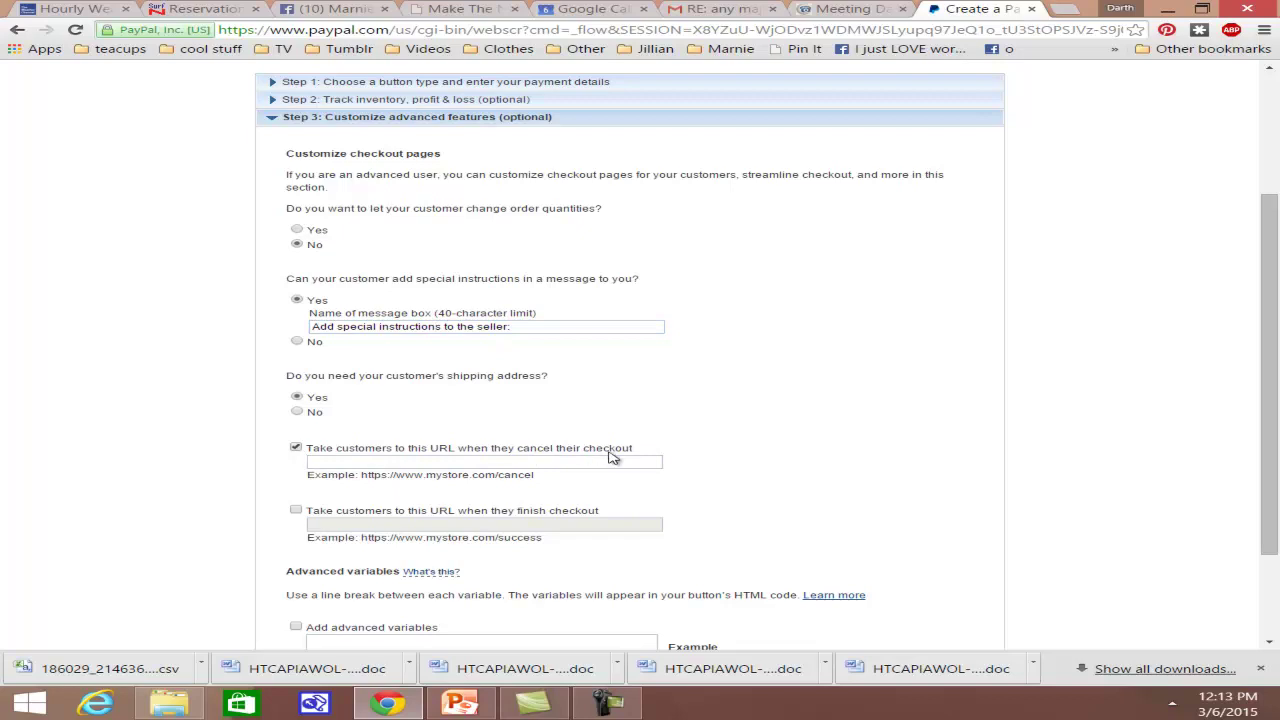
# Open the services/highoctaneintensive.php sales page of the business's own website in a new browser tab.
pyautogui.click(1066, 9)
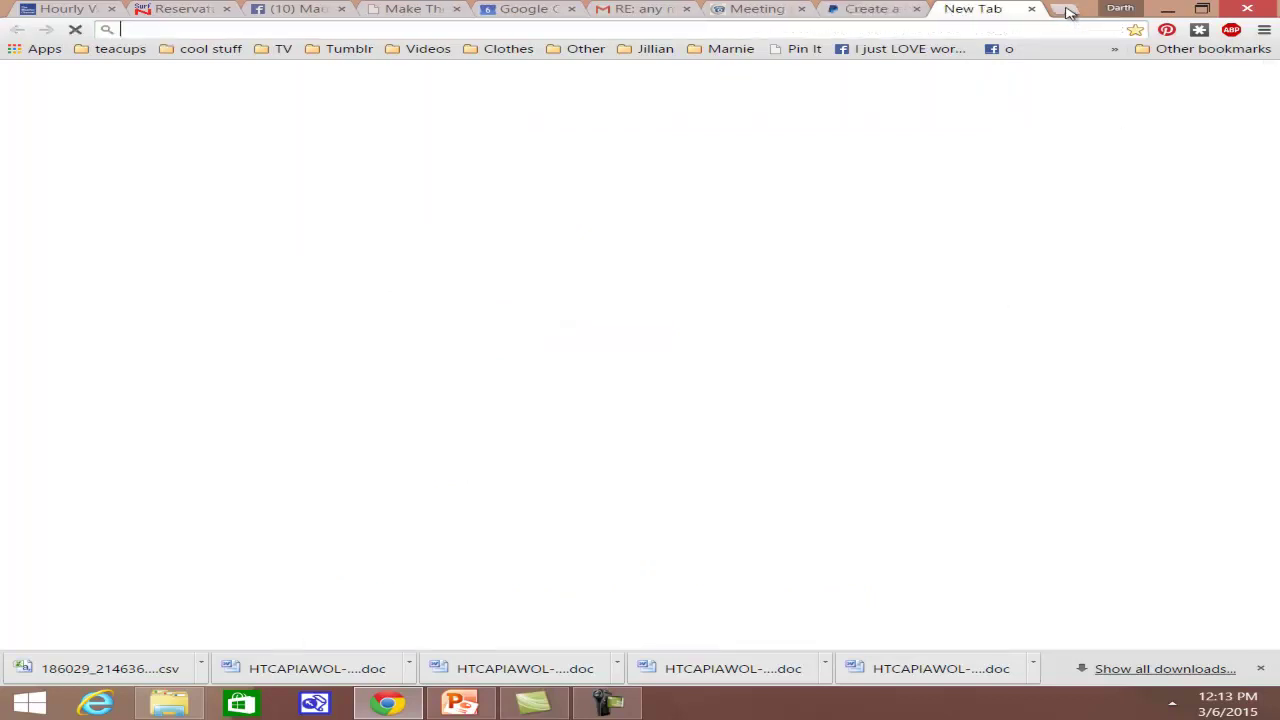
pyautogui.write('www.marniepehrson.com')
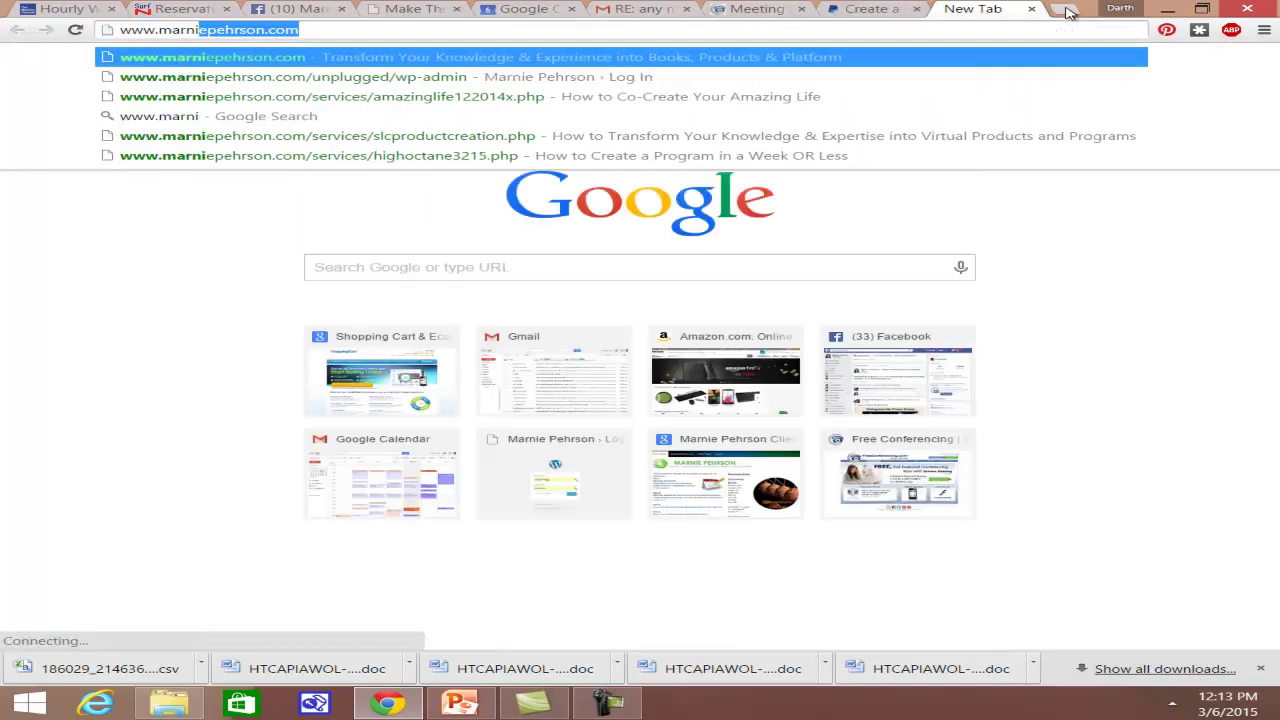
pyautogui.write('/s')
pyautogui.press('BackSpace')
pyautogui.press('BackSpace')
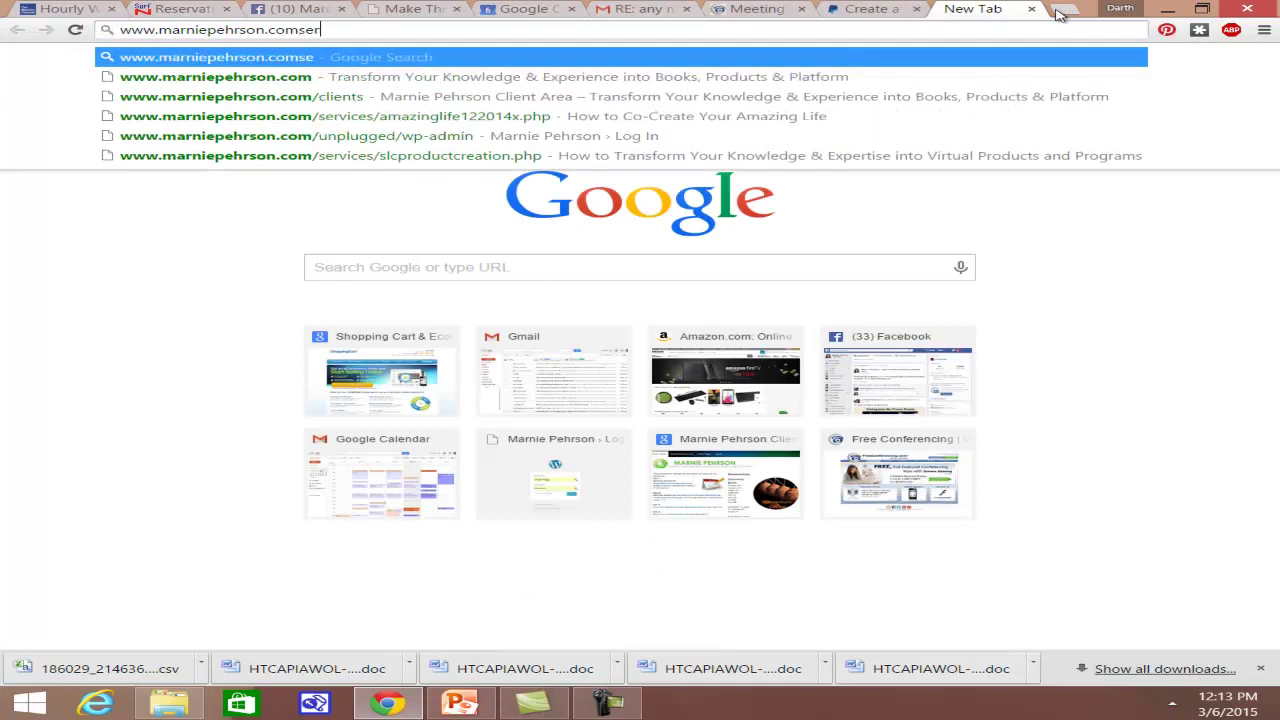
pyautogui.write('s')
pyautogui.press('BackSpace')
pyautogui.write('/s')
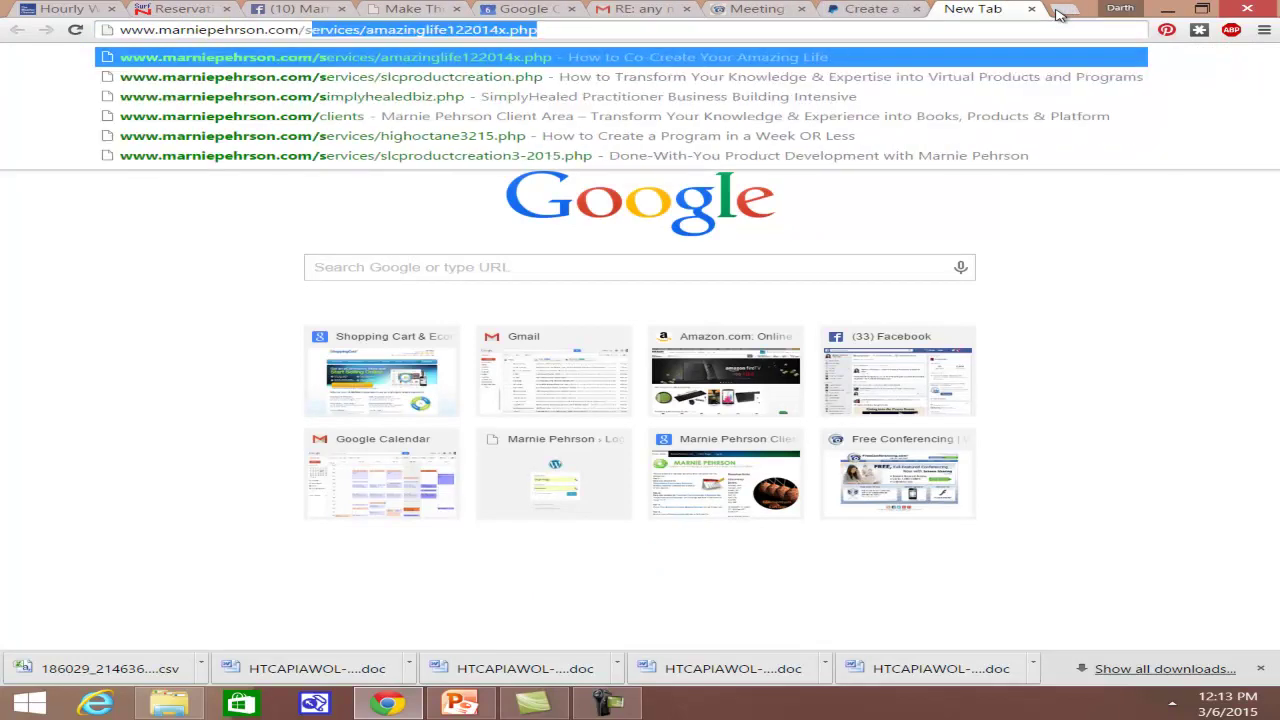
pyautogui.write('ervices/high')
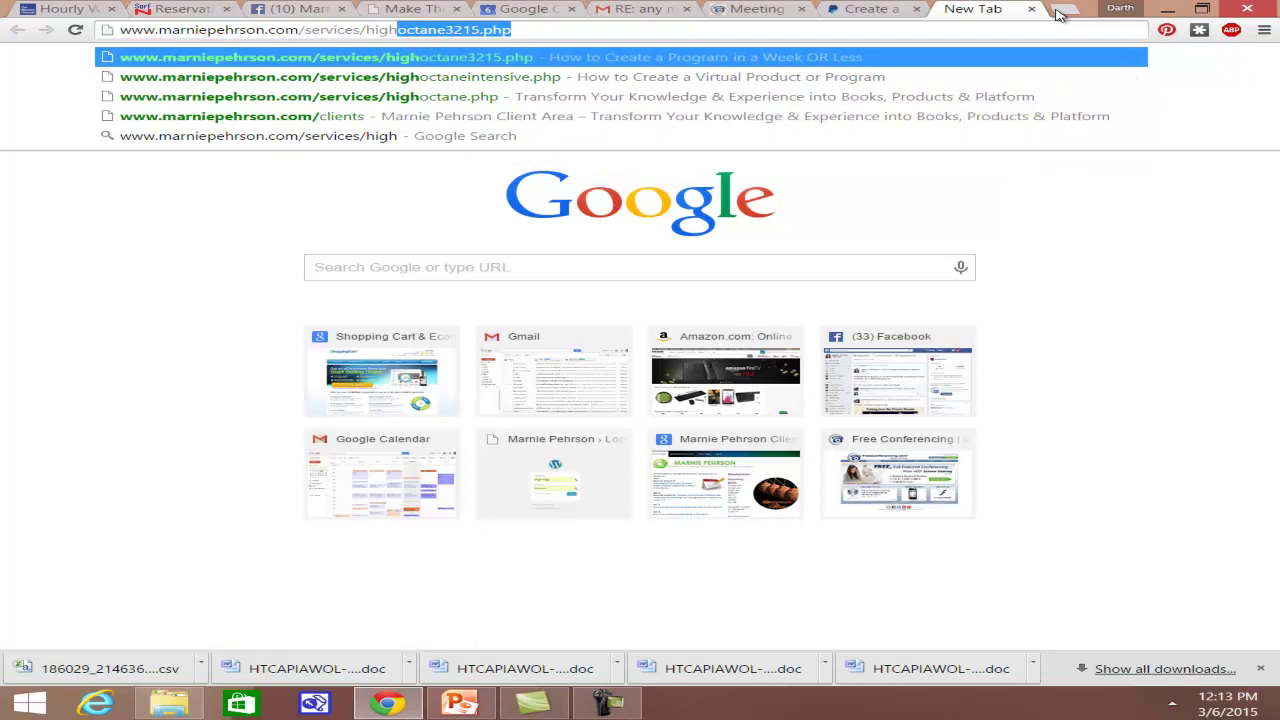
pyautogui.write('octane3215.php')
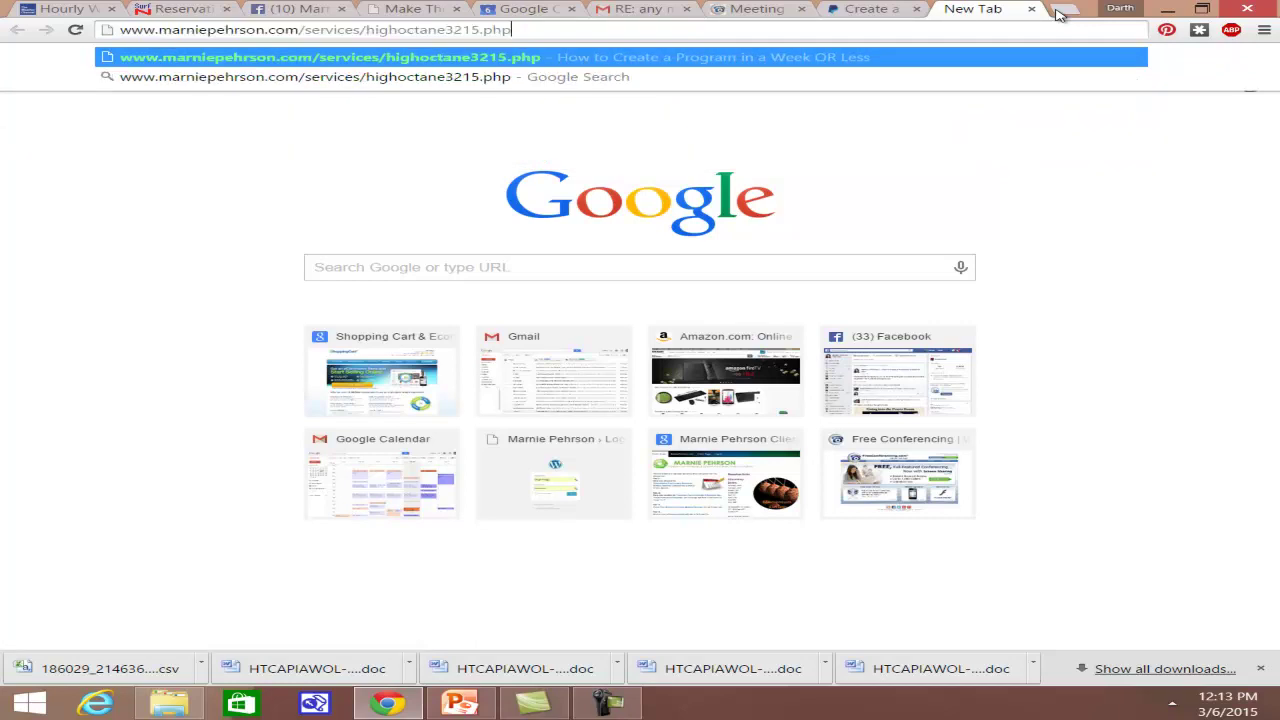
pyautogui.press('Down')
pyautogui.press('Down')
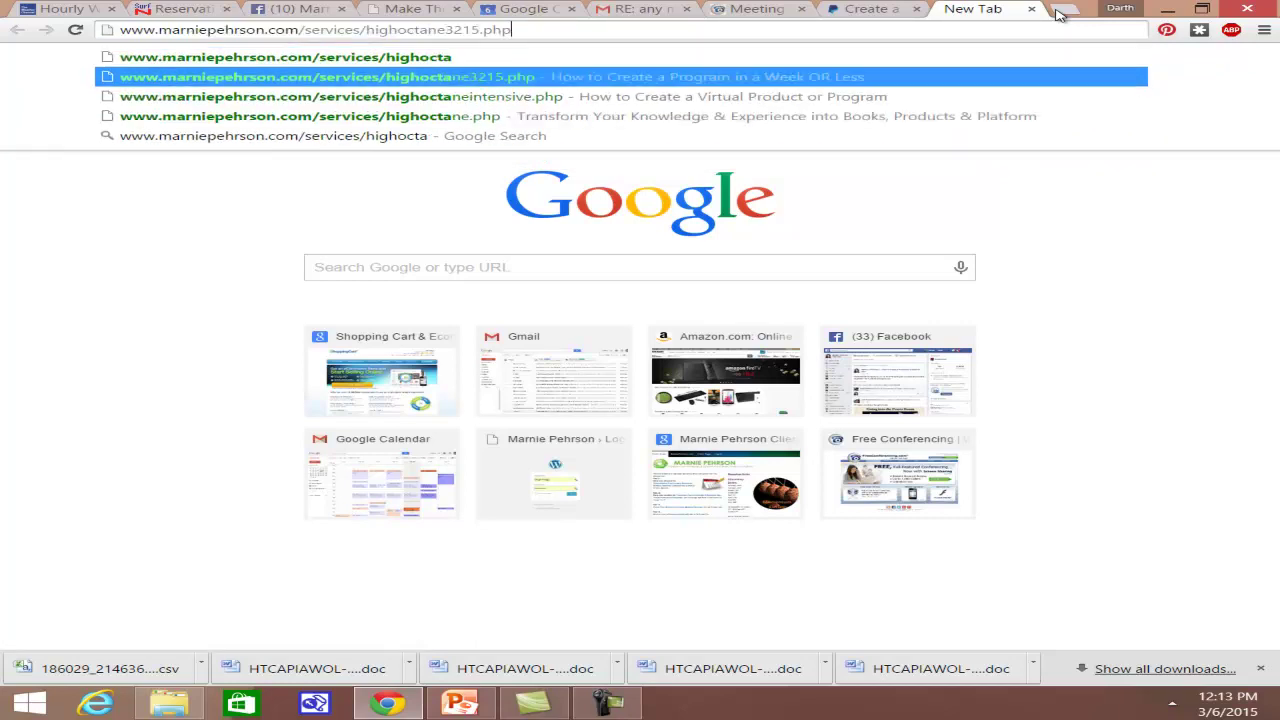
pyautogui.press('Return')
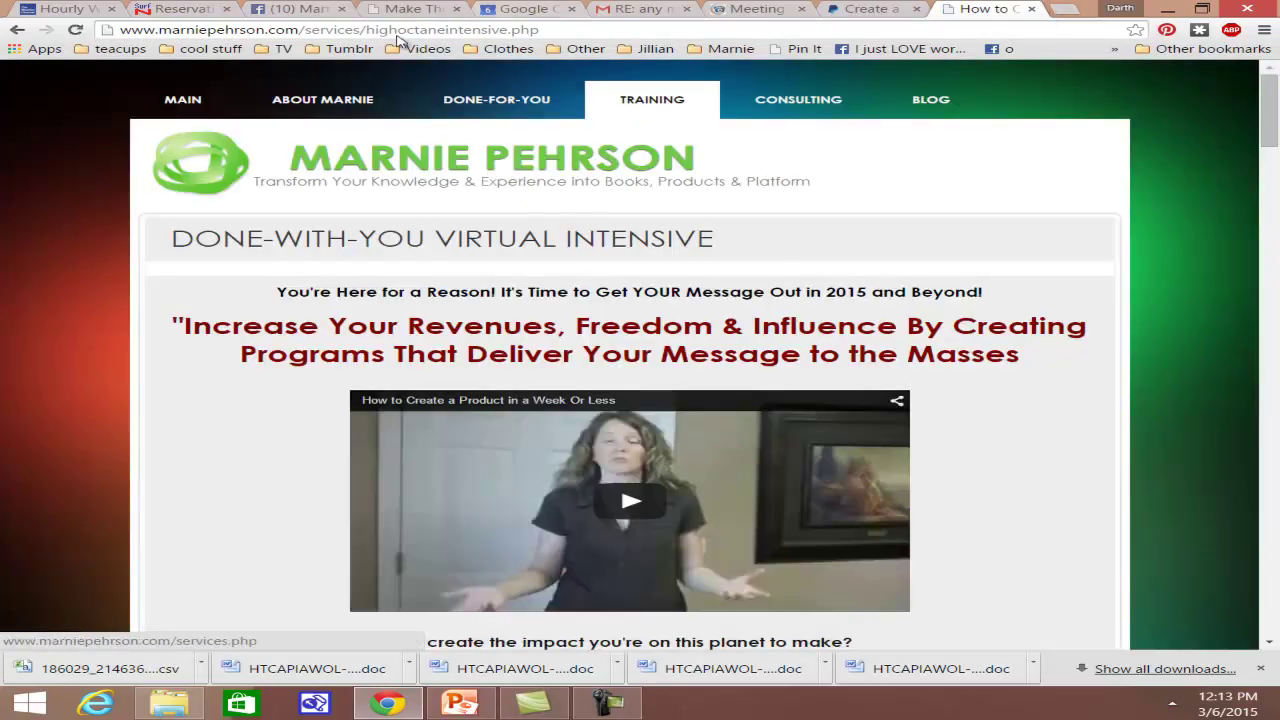
# Copy the sales page's address and paste it as the payment button's cancelled-checkout URL.
pyautogui.rightClick(394, 29)
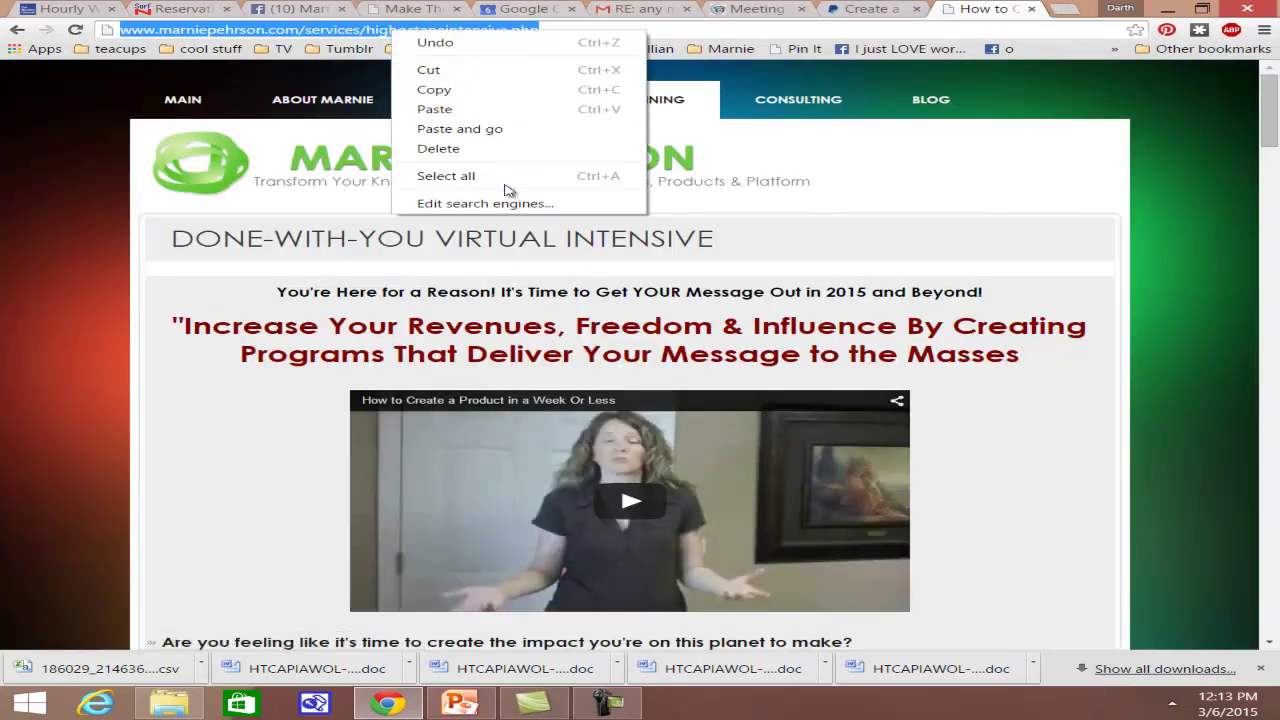
pyautogui.click(434, 89)
pyautogui.click(880, 10)
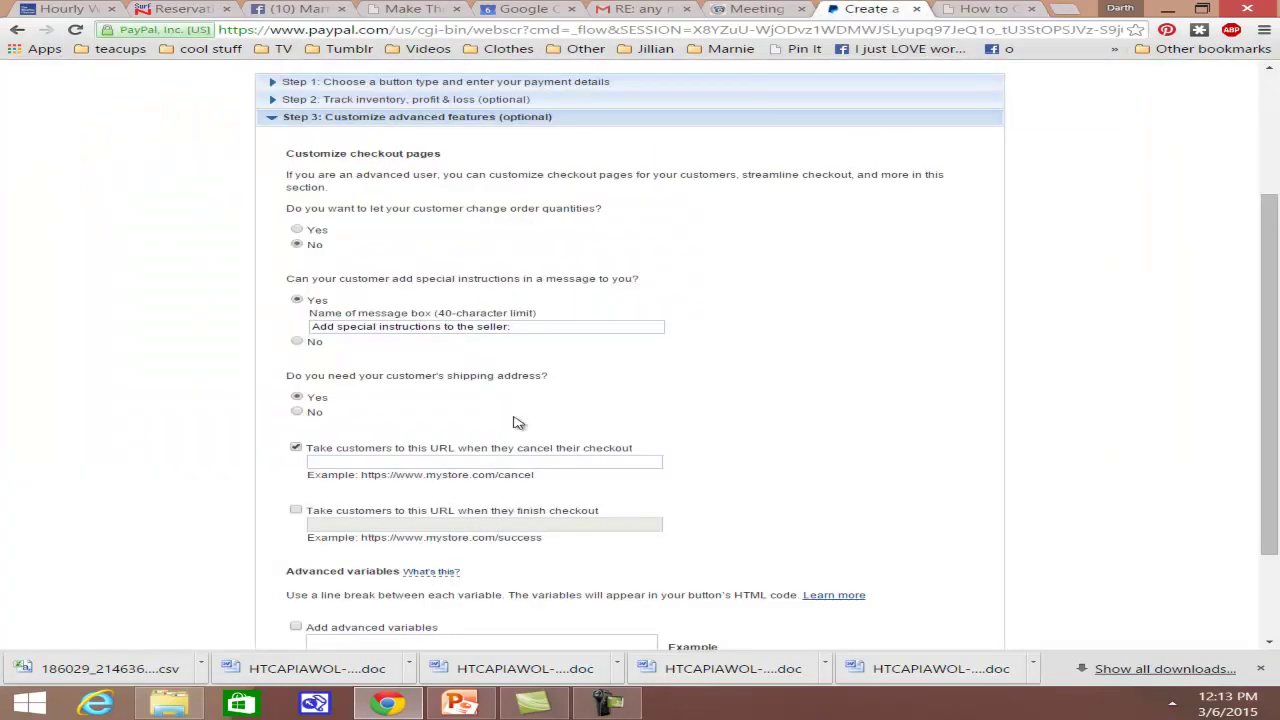
pyautogui.click(355, 463)
pyautogui.rightClick(355, 463)
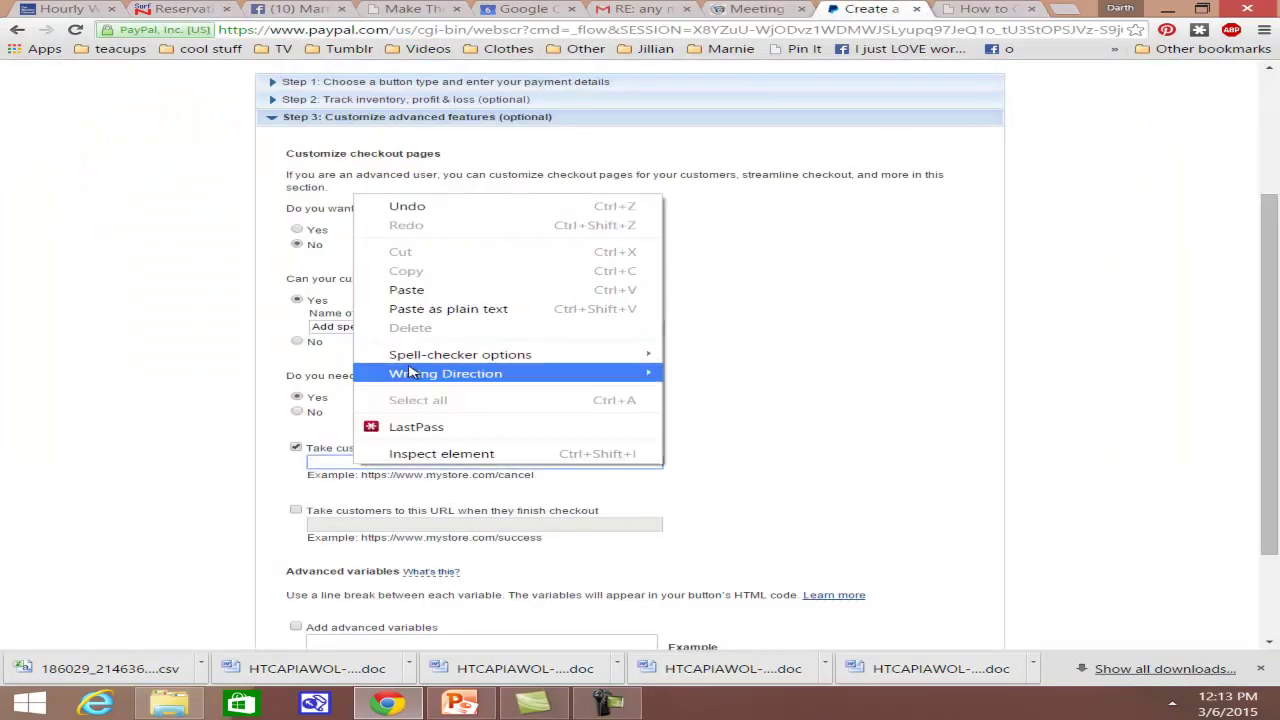
pyautogui.click(413, 294)
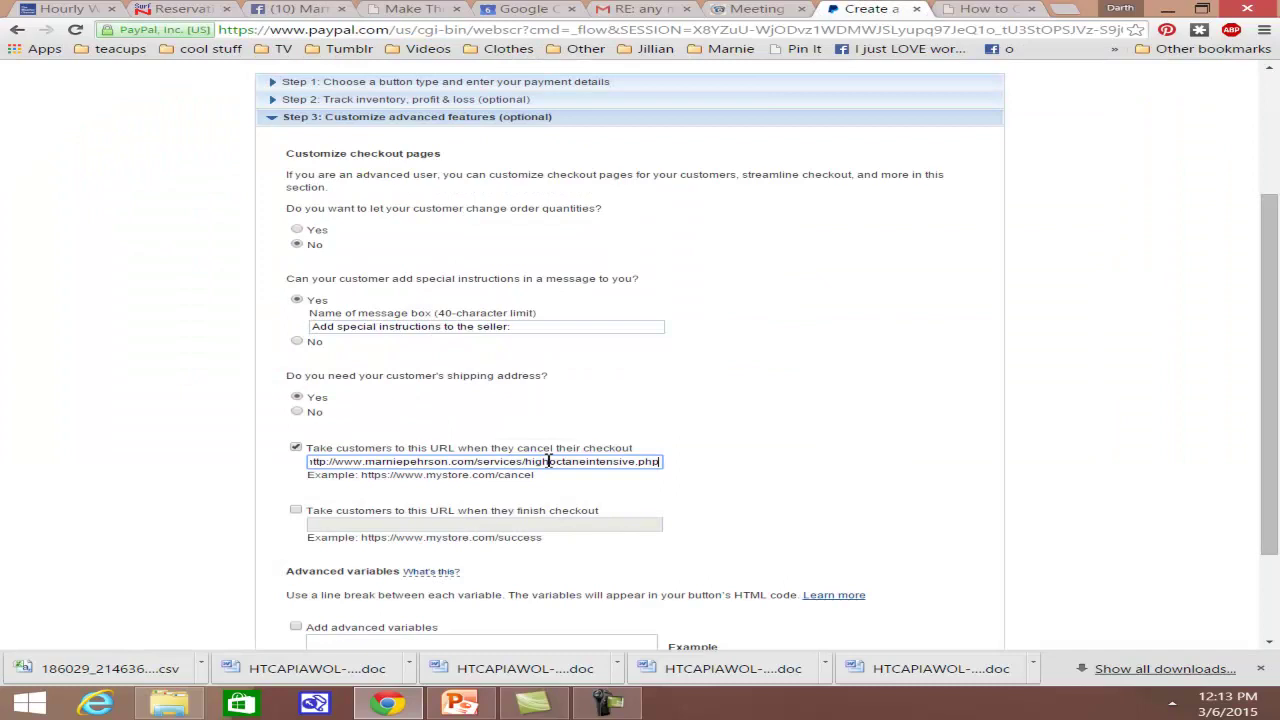
pyautogui.moveTo(614, 464); pyautogui.dragTo(185, 476)
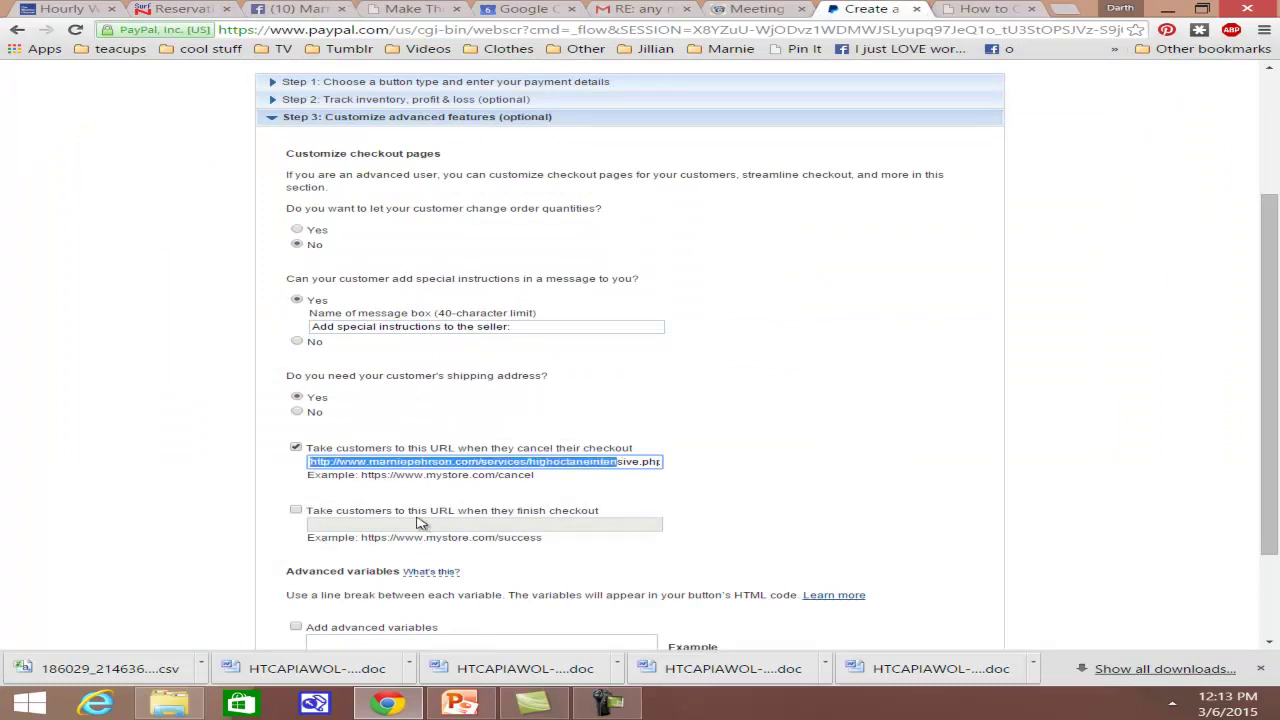
# Enable a redirect URL for finished checkouts and load services/highoctane3215.php, the thank-you page, in the business website's tab.
pyautogui.click(296, 511)
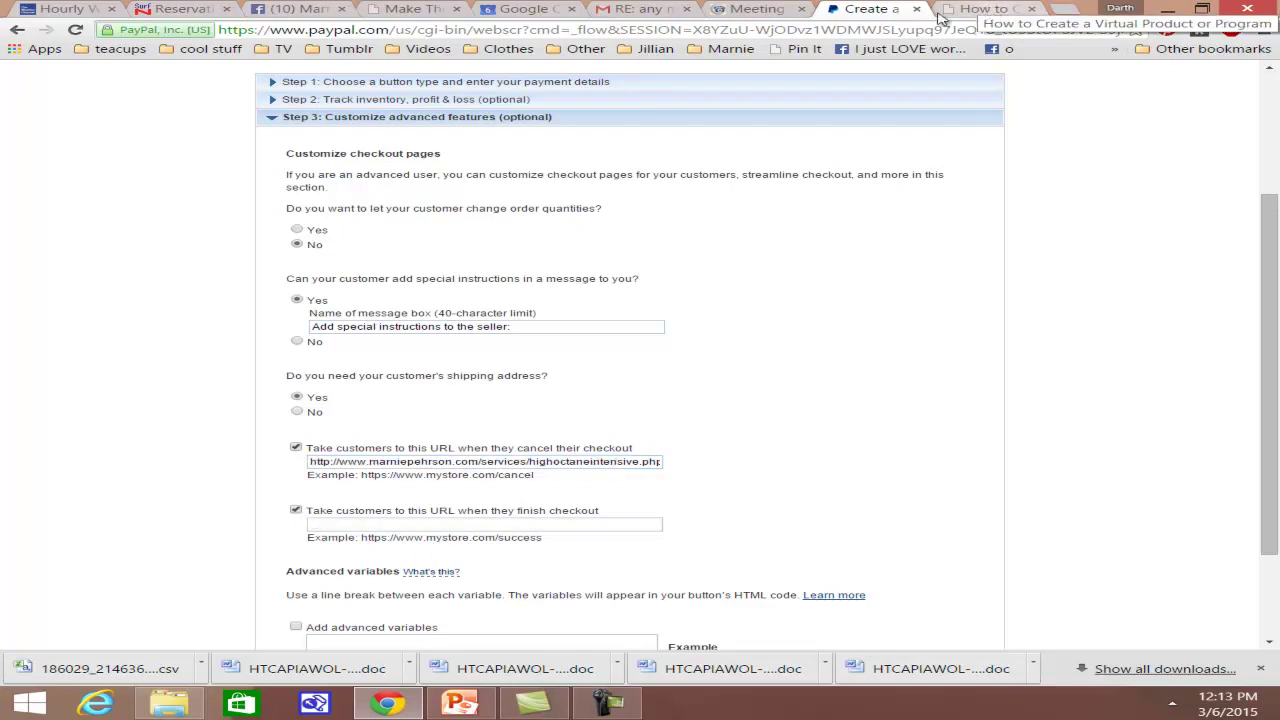
pyautogui.click(988, 10)
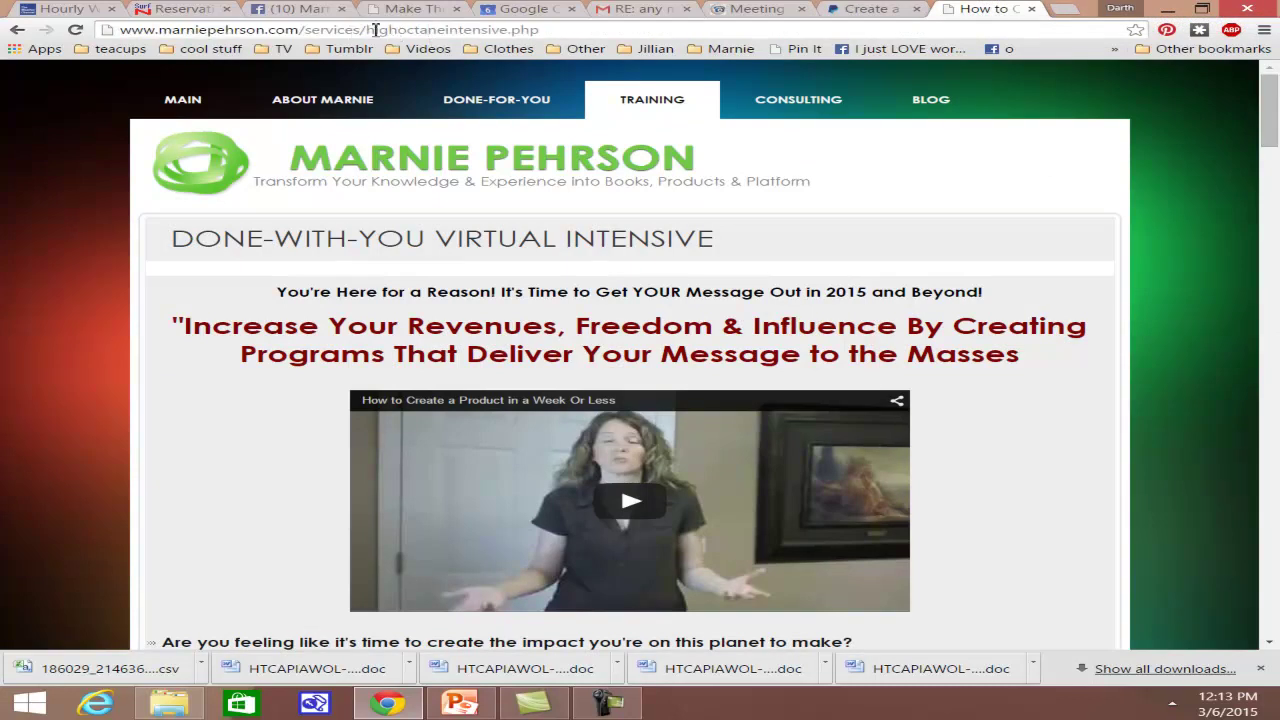
pyautogui.hotkey('shift', 'End')
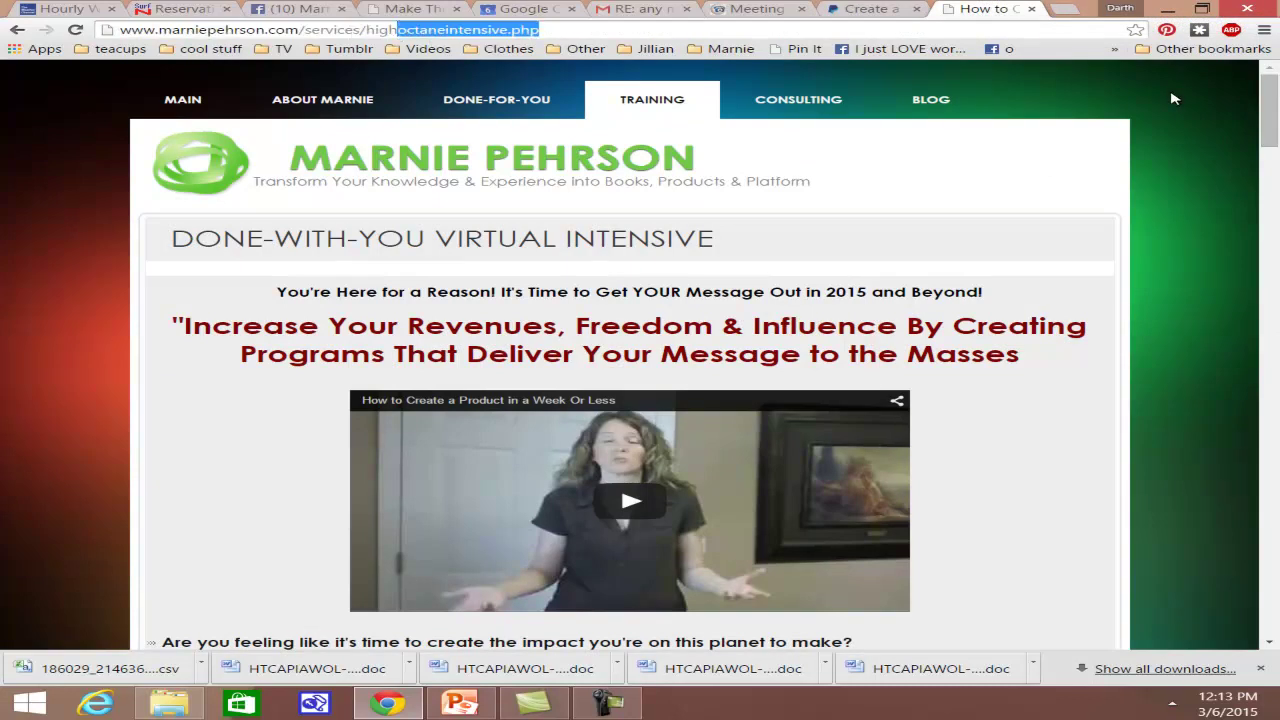
pyautogui.write('octane3215.php')
pyautogui.hotkey('ctrl', 'a')
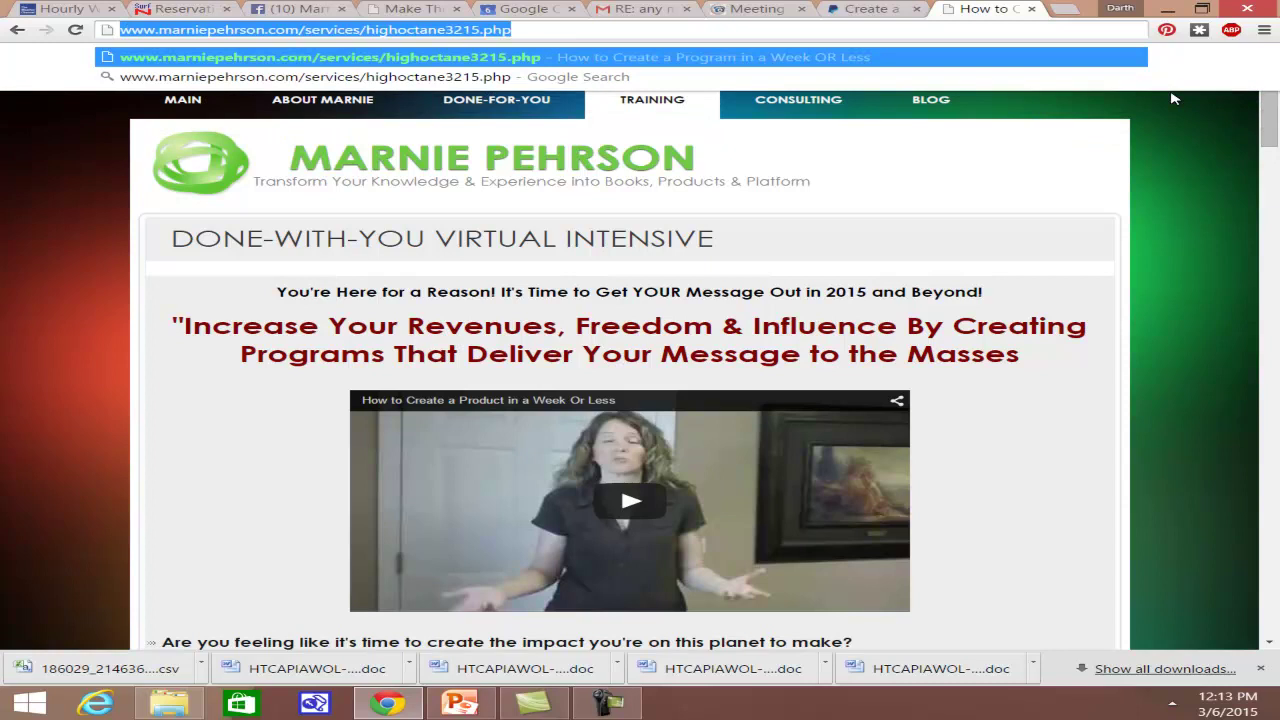
pyautogui.press('Return')
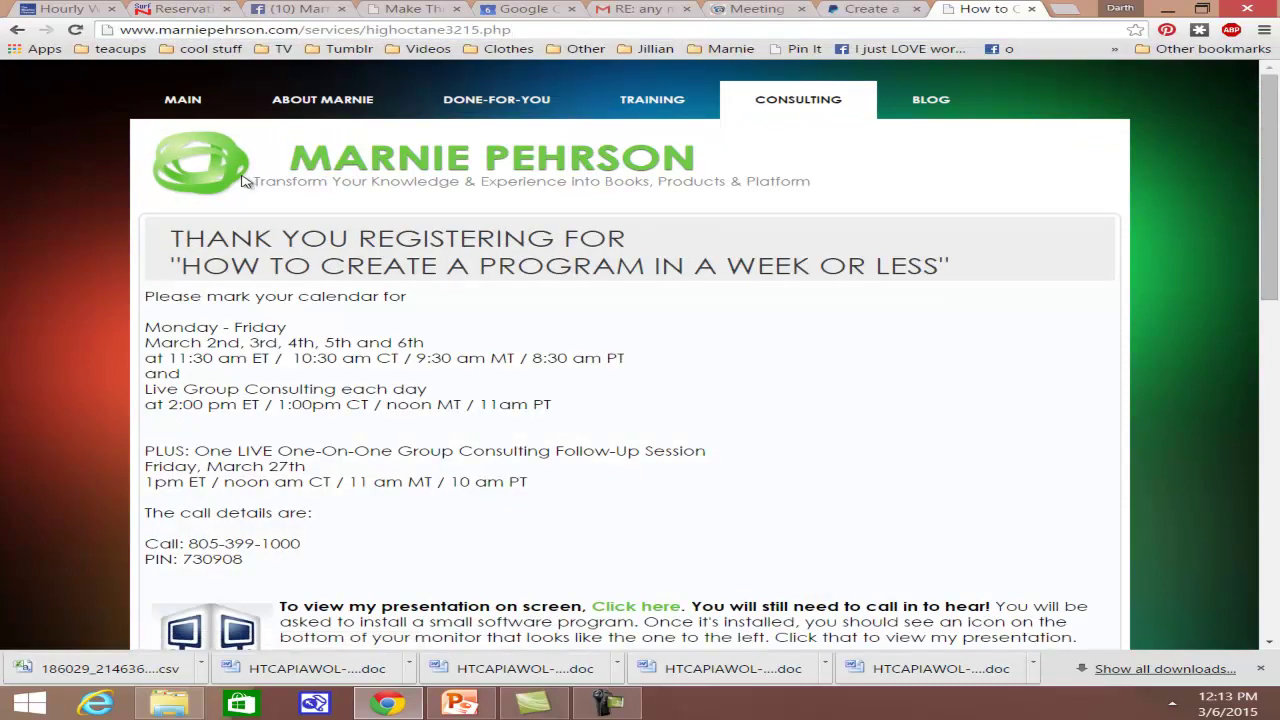
# Copy the thank-you page's address and paste it as the payment button's finished-checkout URL.
pyautogui.rightClick(376, 32)
pyautogui.click(400, 93)
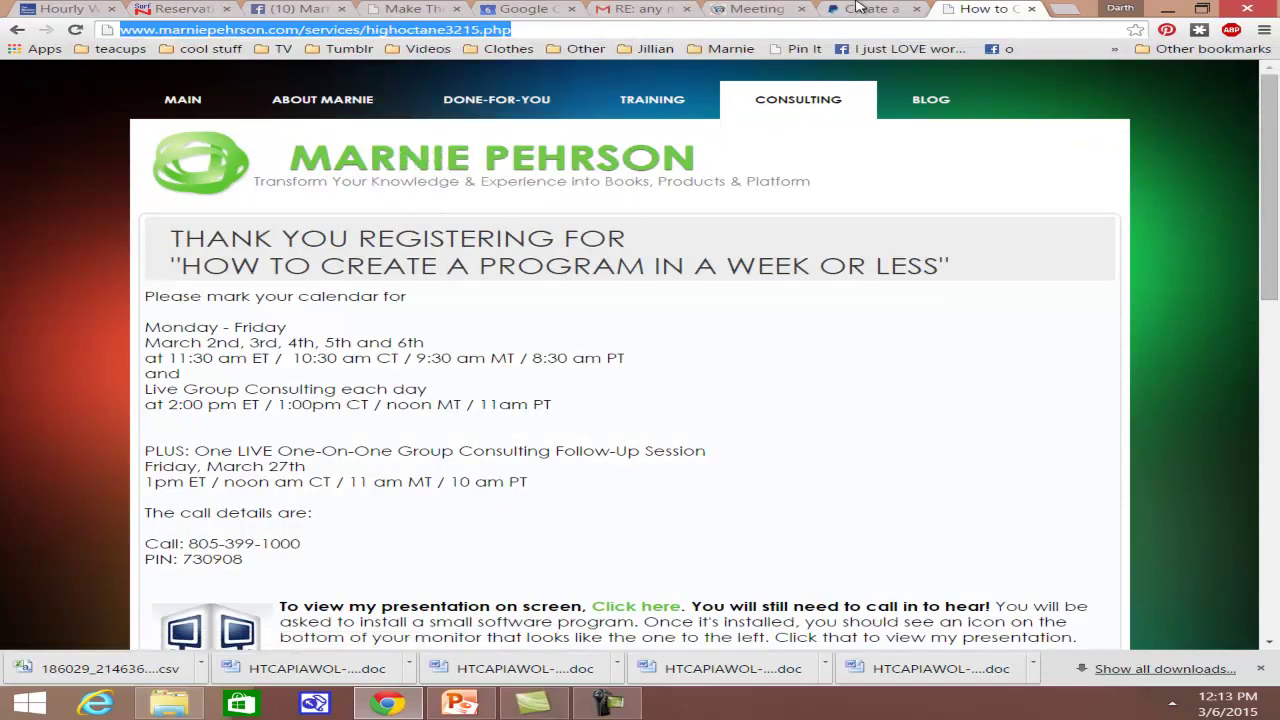
pyautogui.click(858, 8)
pyautogui.click(341, 526)
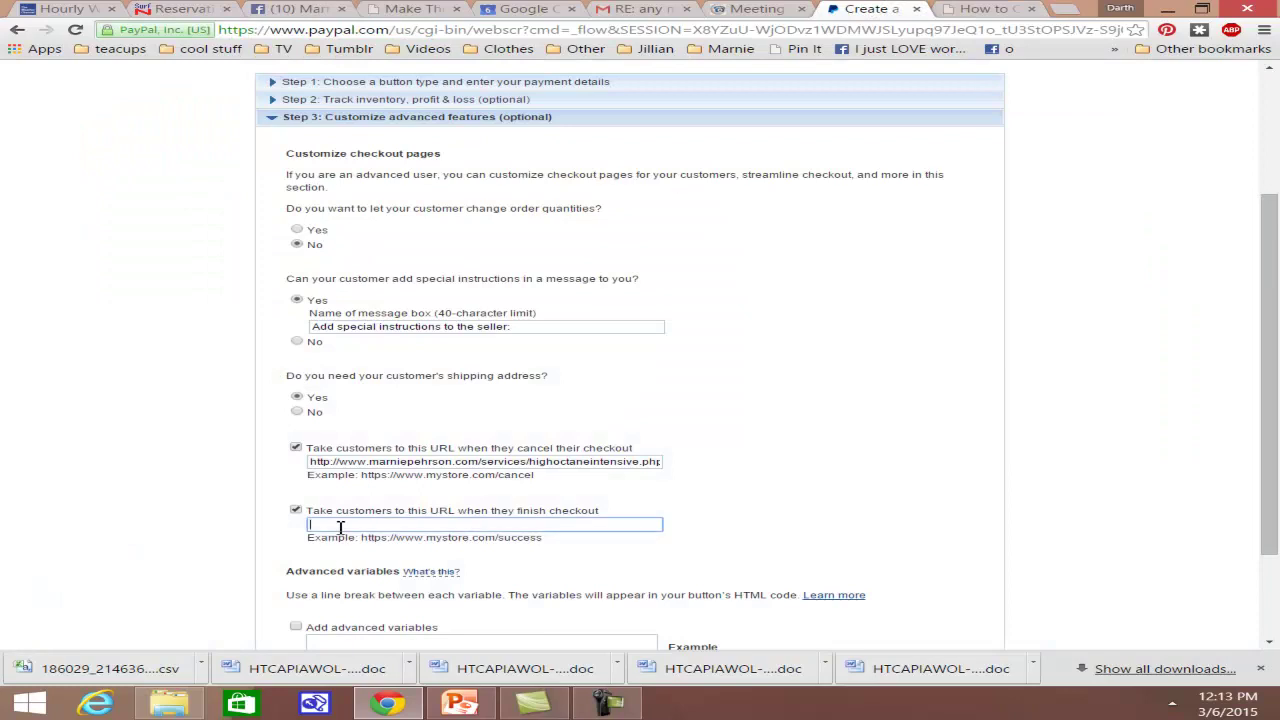
pyautogui.rightClick(338, 527)
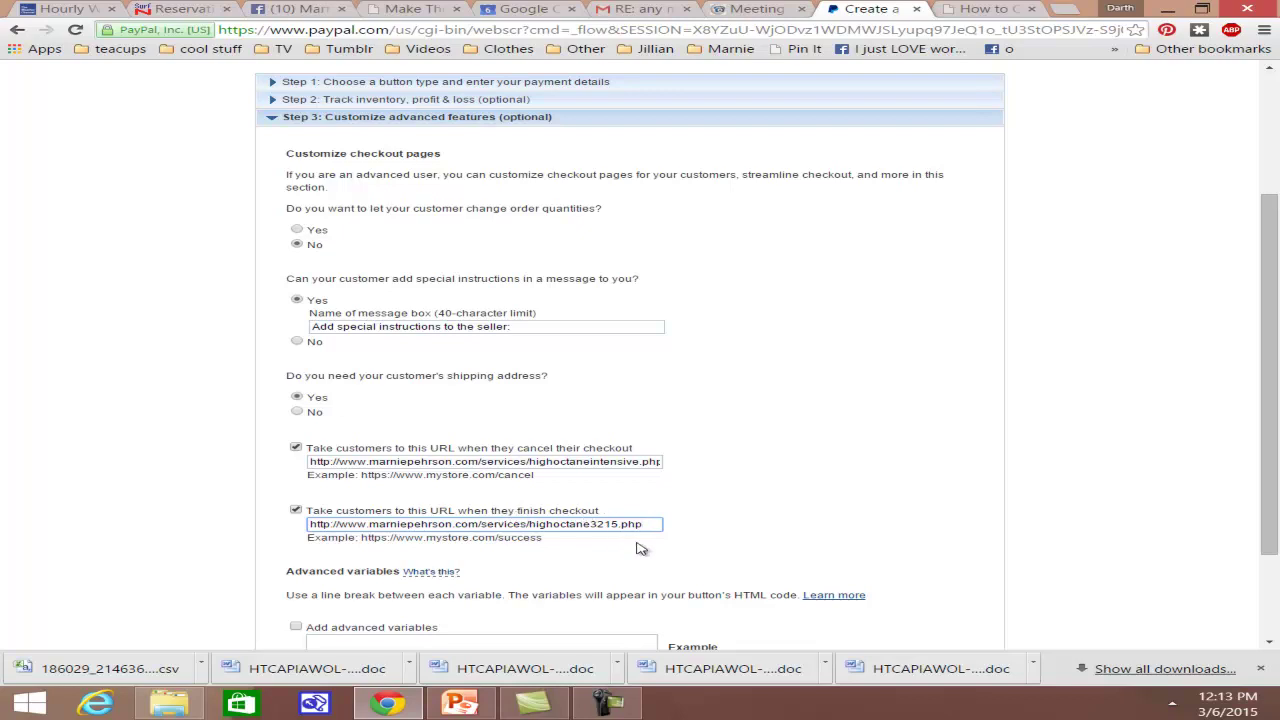
# Create the Buy Now button without advanced variables and copy all of its generated website code.
pyautogui.scroll(-3, 645, 546)
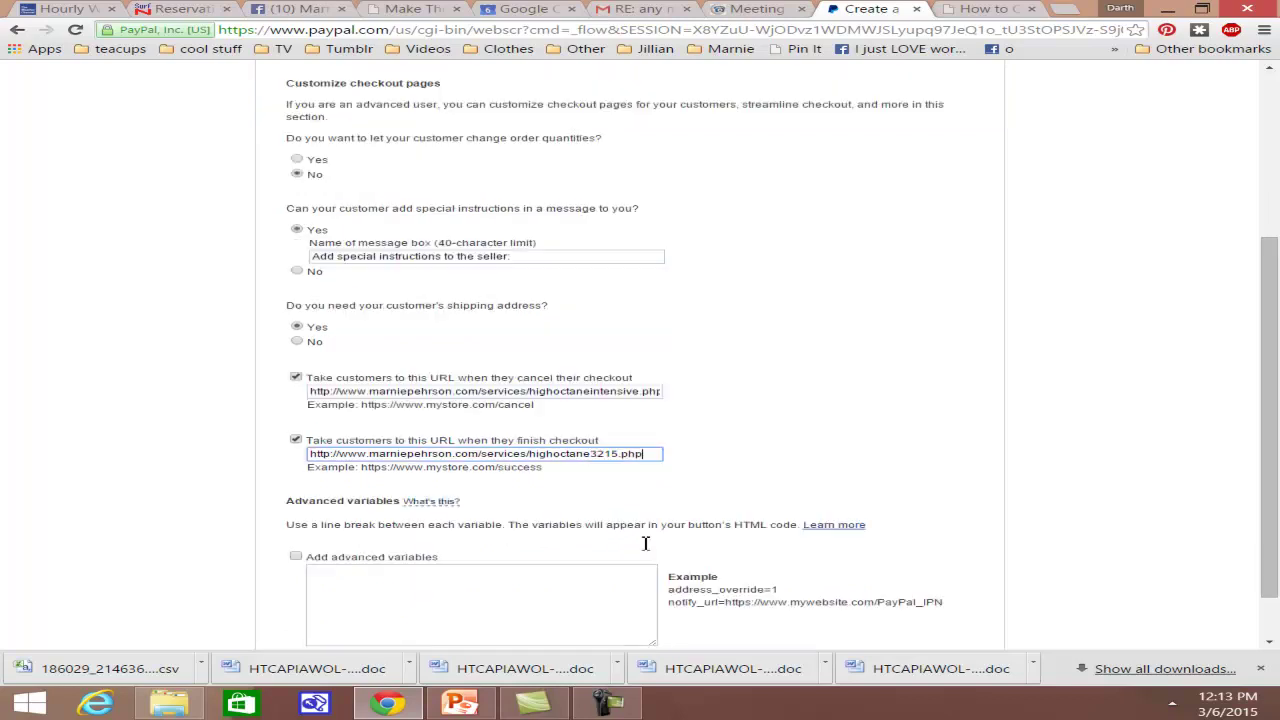
pyautogui.click(292, 628)
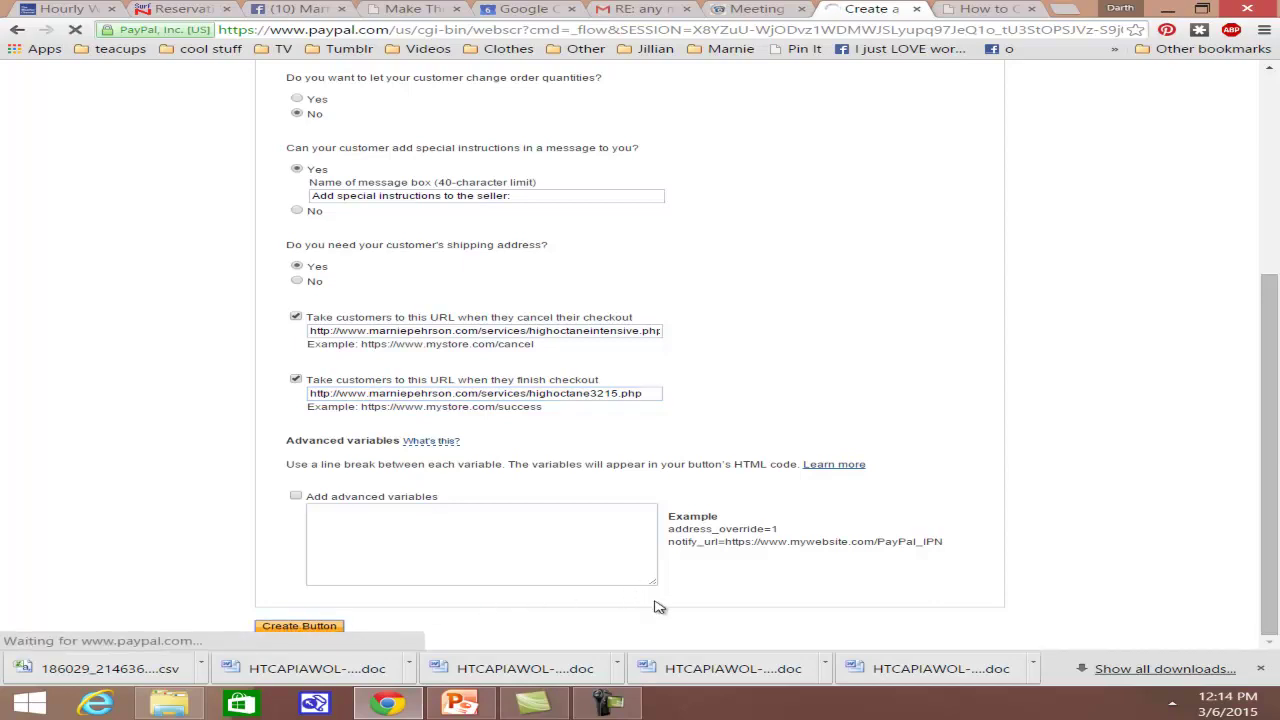
pyautogui.moveTo(268, 463); pyautogui.dragTo(461, 570)
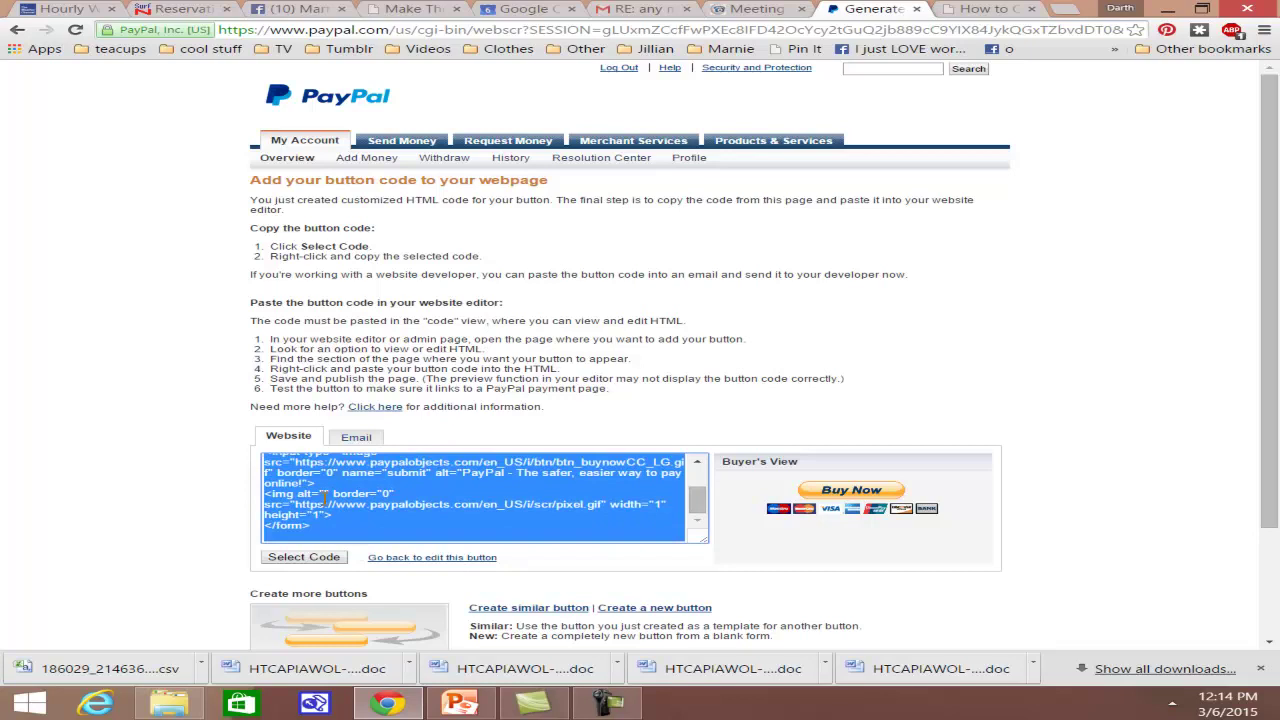
pyautogui.click(320, 557)
pyautogui.rightClick(365, 500)
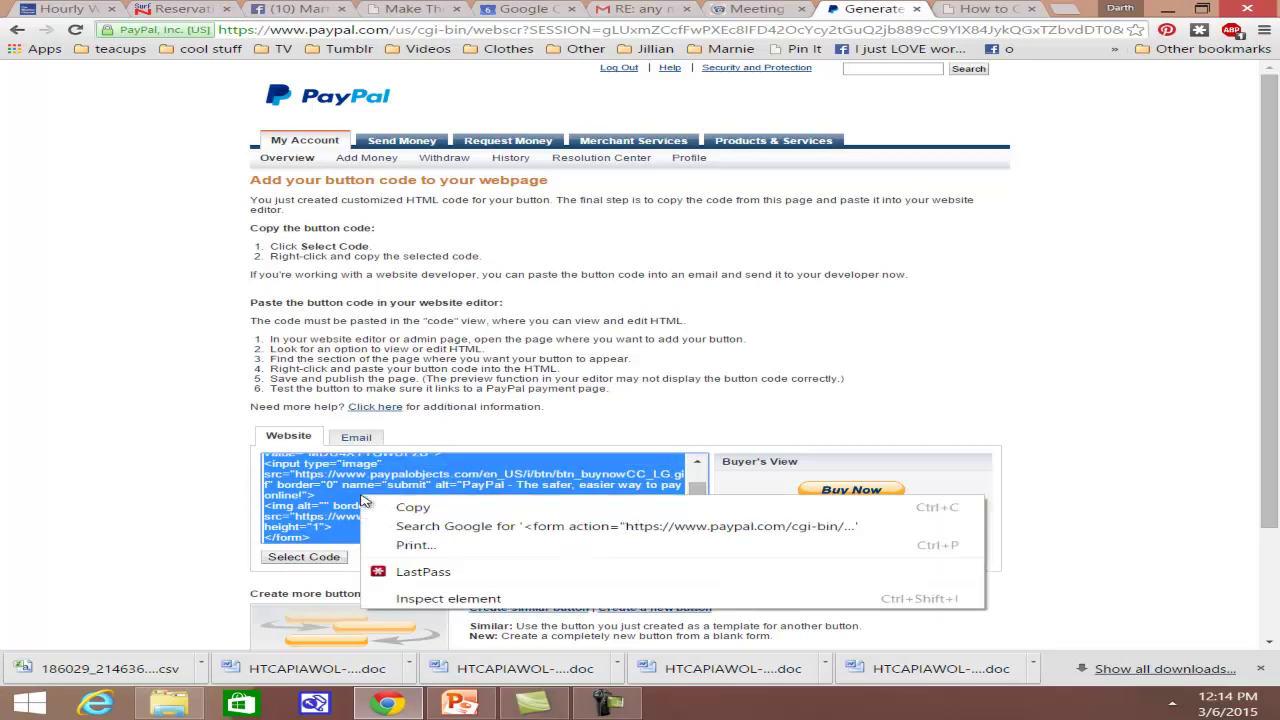
pyautogui.click(403, 507)
pyautogui.scroll(3, 503, 511)
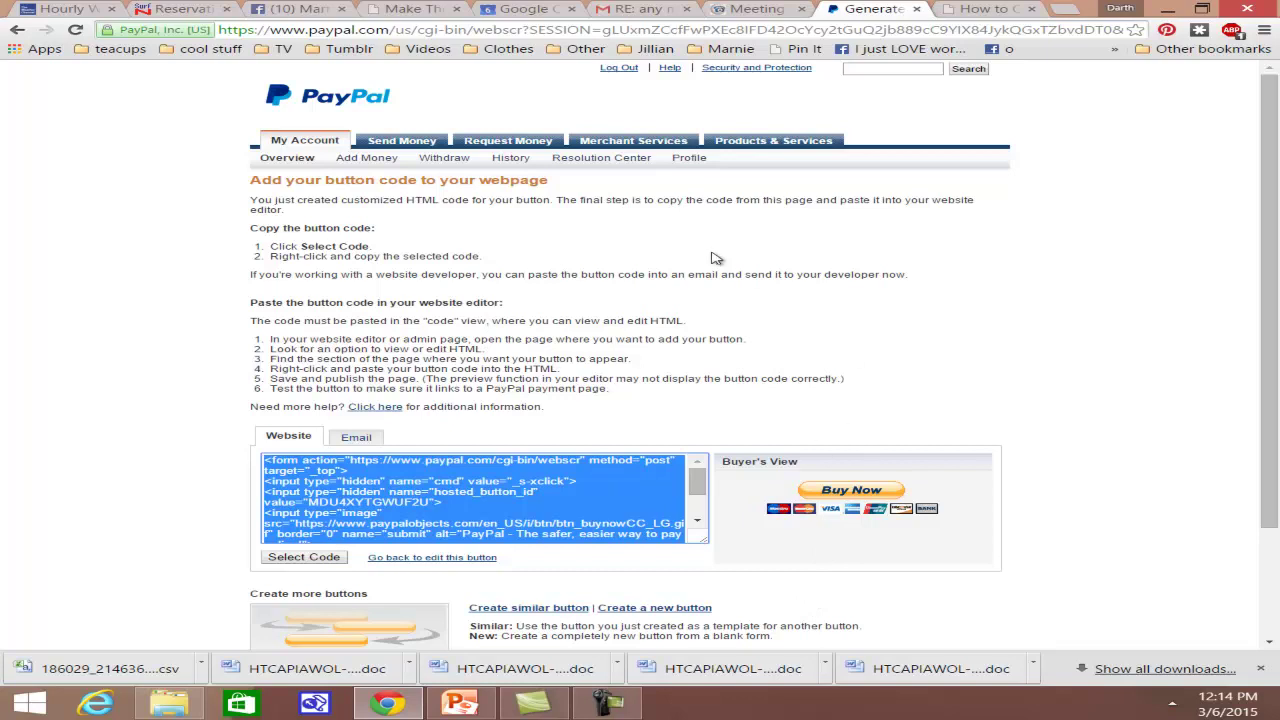
# Load the unplugged/ blog of the business website in its existing tab and go to its WordPress dashboard.
pyautogui.click(972, 9)
pyautogui.click(297, 30)
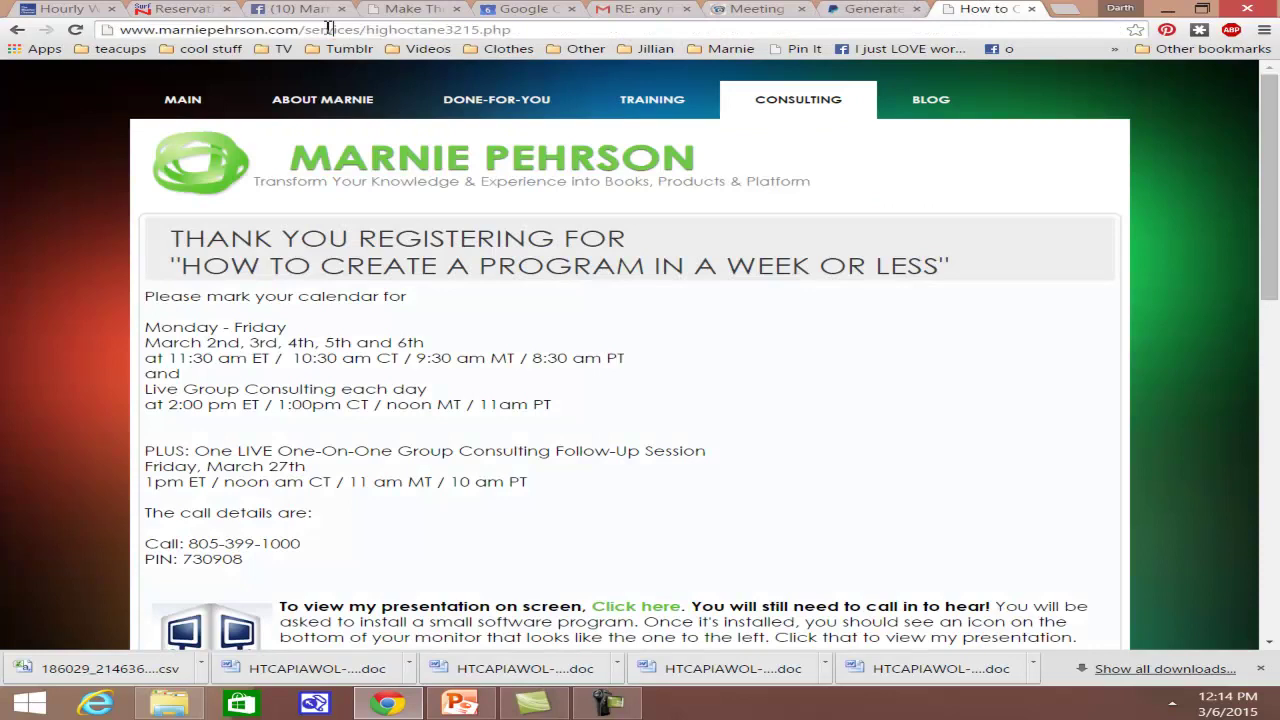
pyautogui.moveTo(308, 30); pyautogui.dragTo(1203, 32)
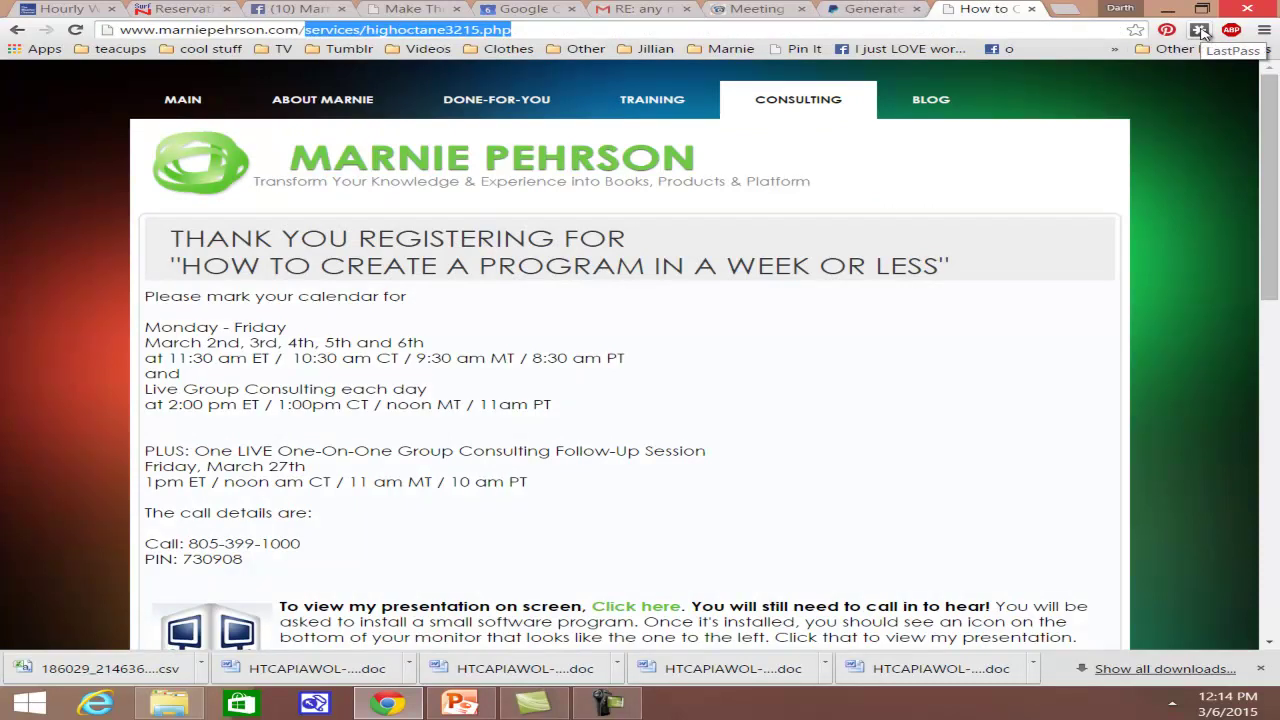
pyautogui.write('un')
pyautogui.press('Return')
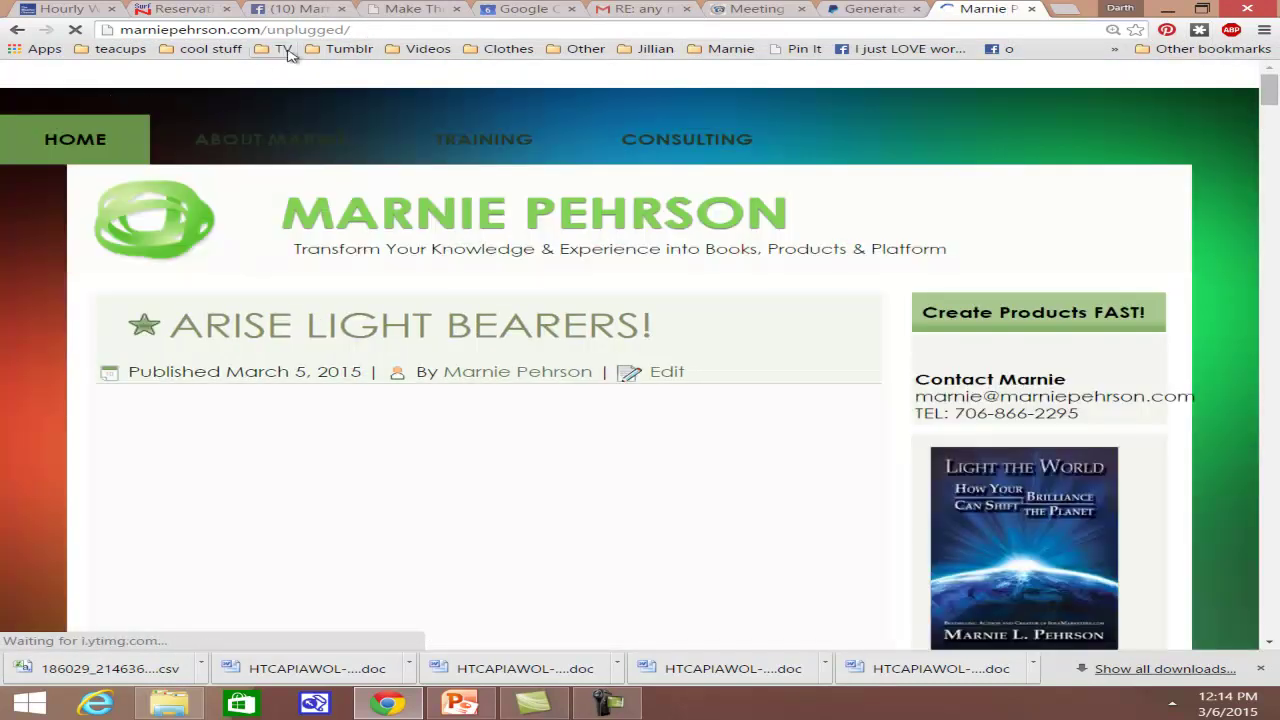
pyautogui.moveTo(80, 78)
pyautogui.click(100, 108)
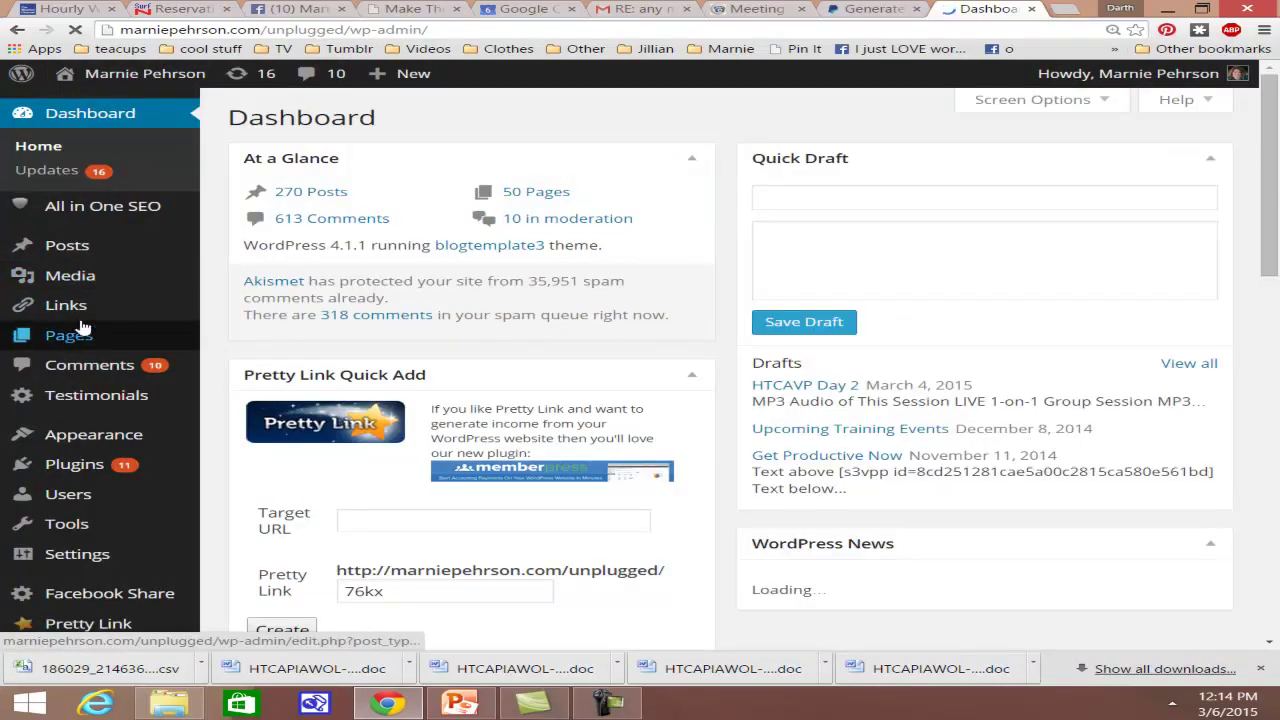
# Add a new WordPress page titled "Example Sales Page".
pyautogui.moveTo(85, 335)
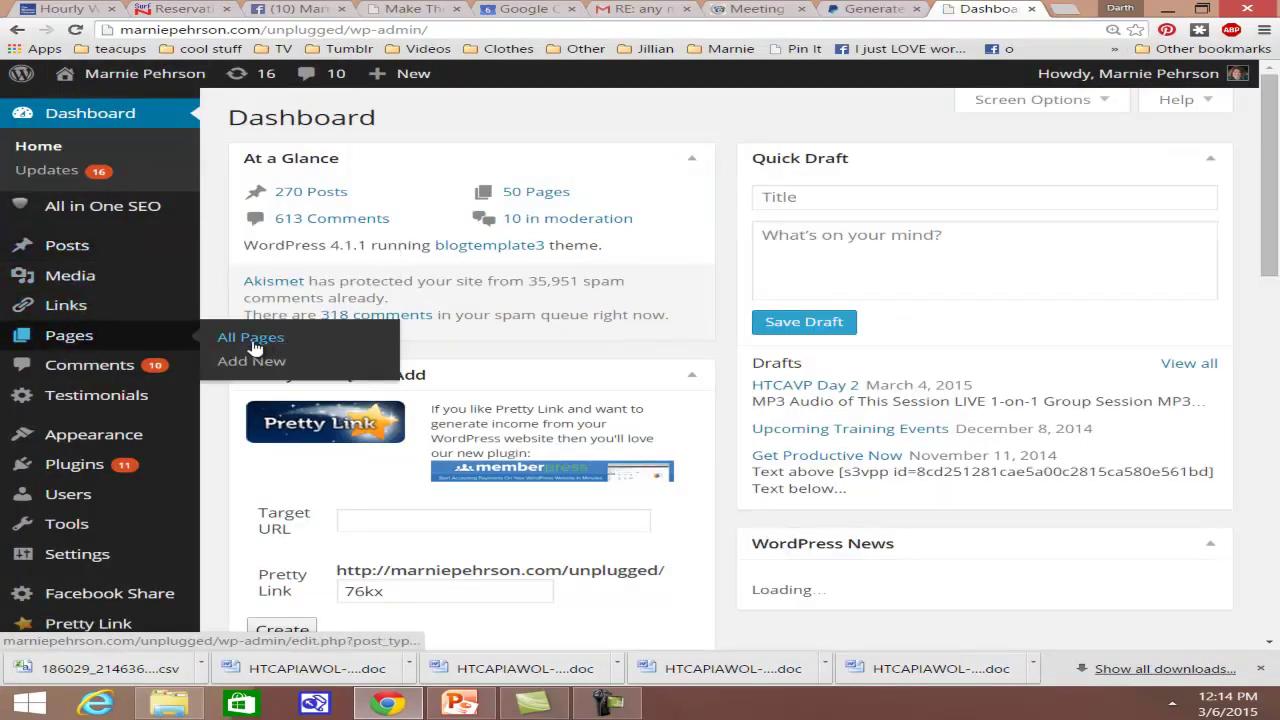
pyautogui.click(312, 376)
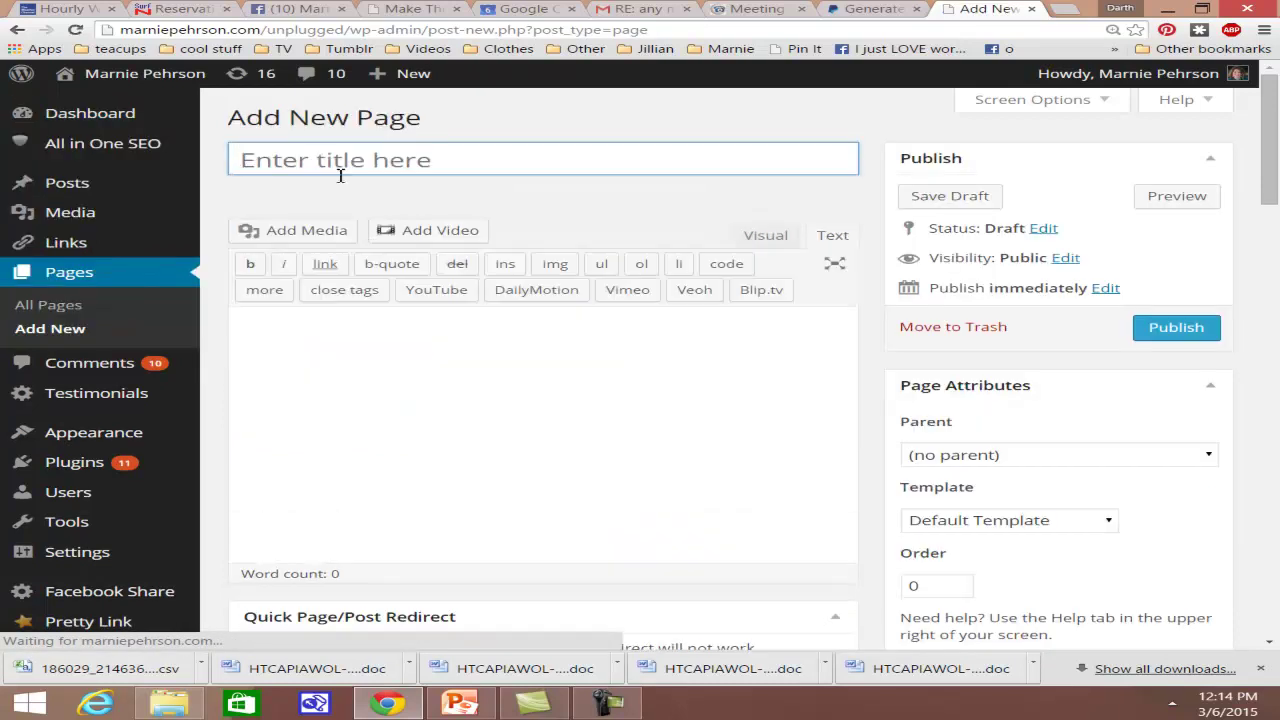
pyautogui.write('Examp')
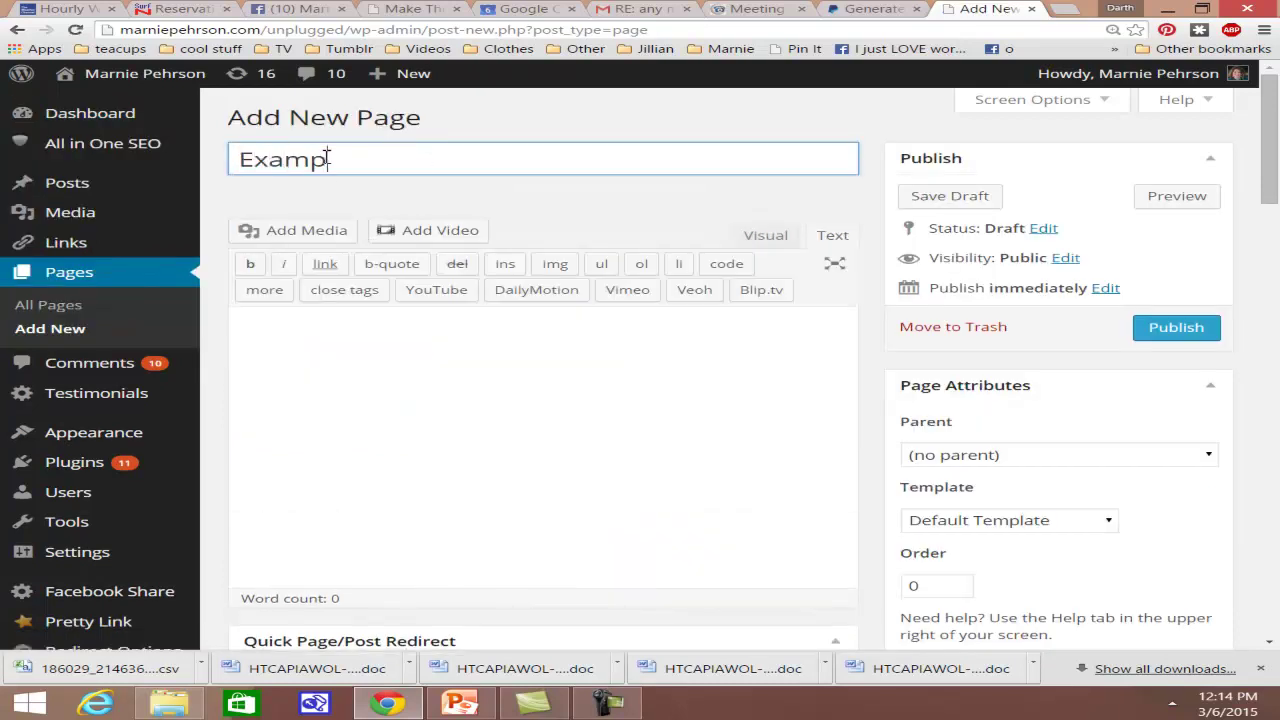
pyautogui.write('le Sales Page')
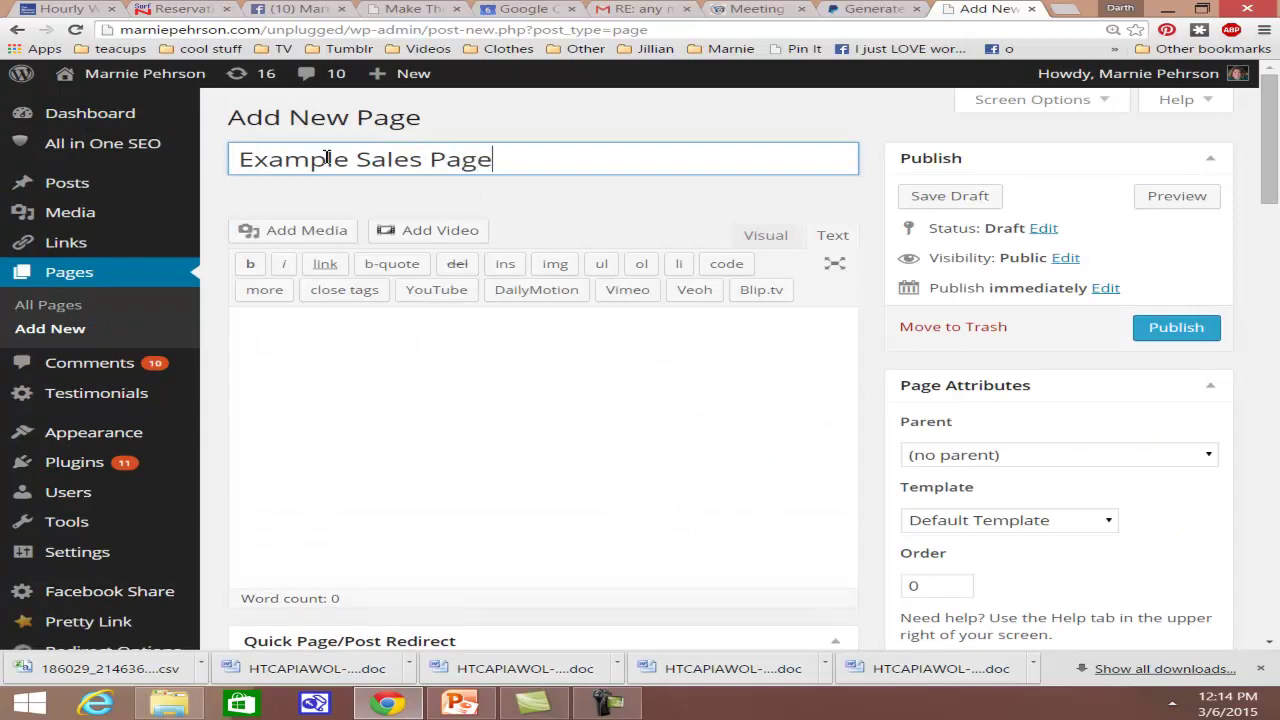
pyautogui.click(296, 370)
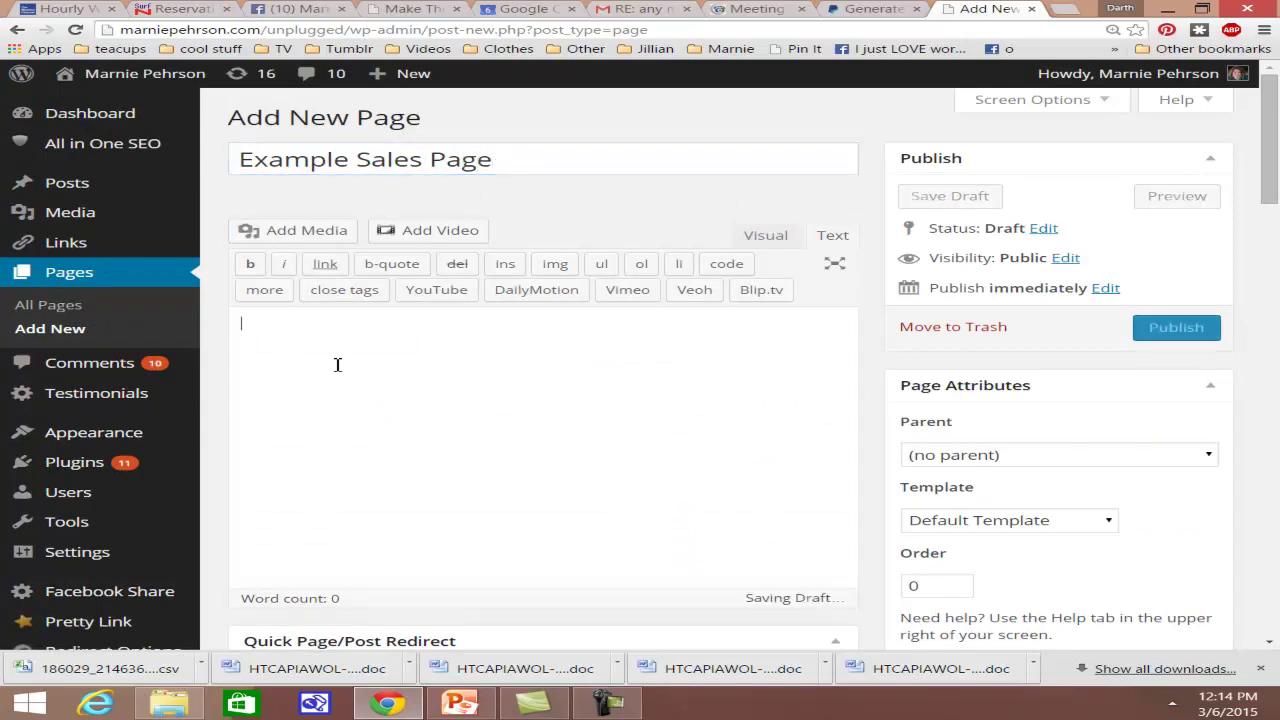
# In the visual editor, write the page body as three paragraphs: "Headline", "Copy" and "Only $497".
pyautogui.click(768, 258)
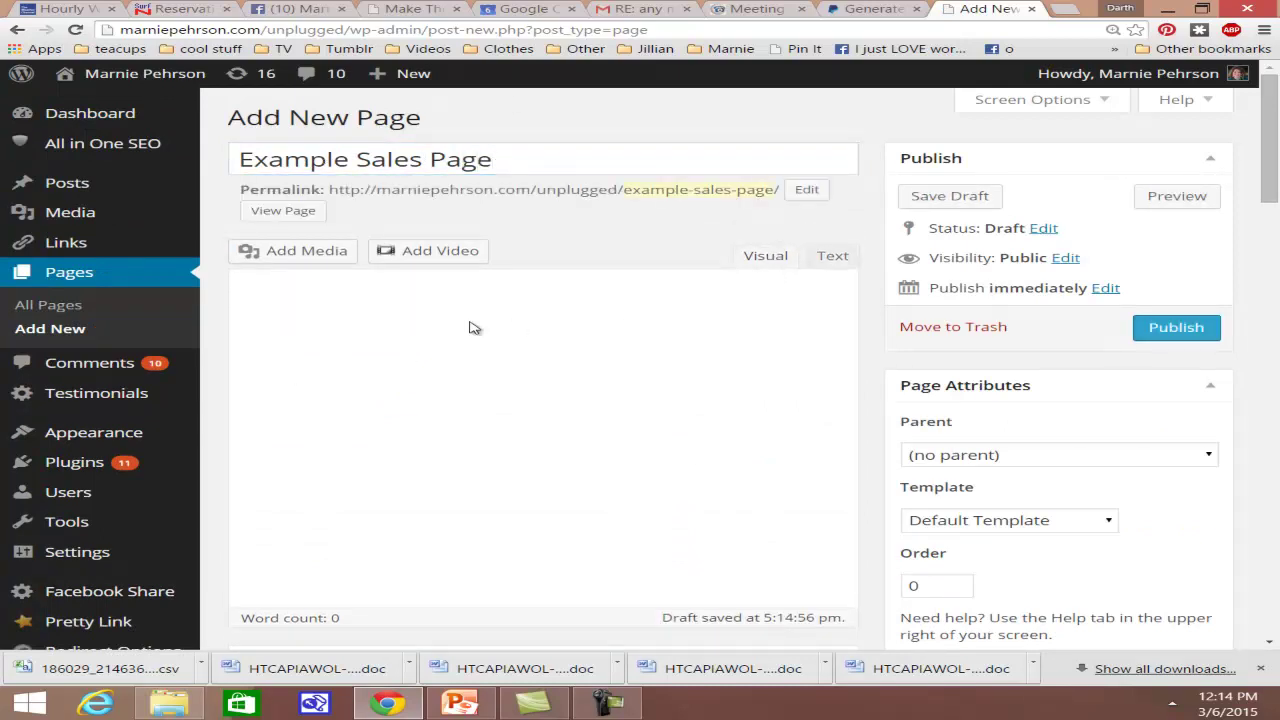
pyautogui.click(309, 385)
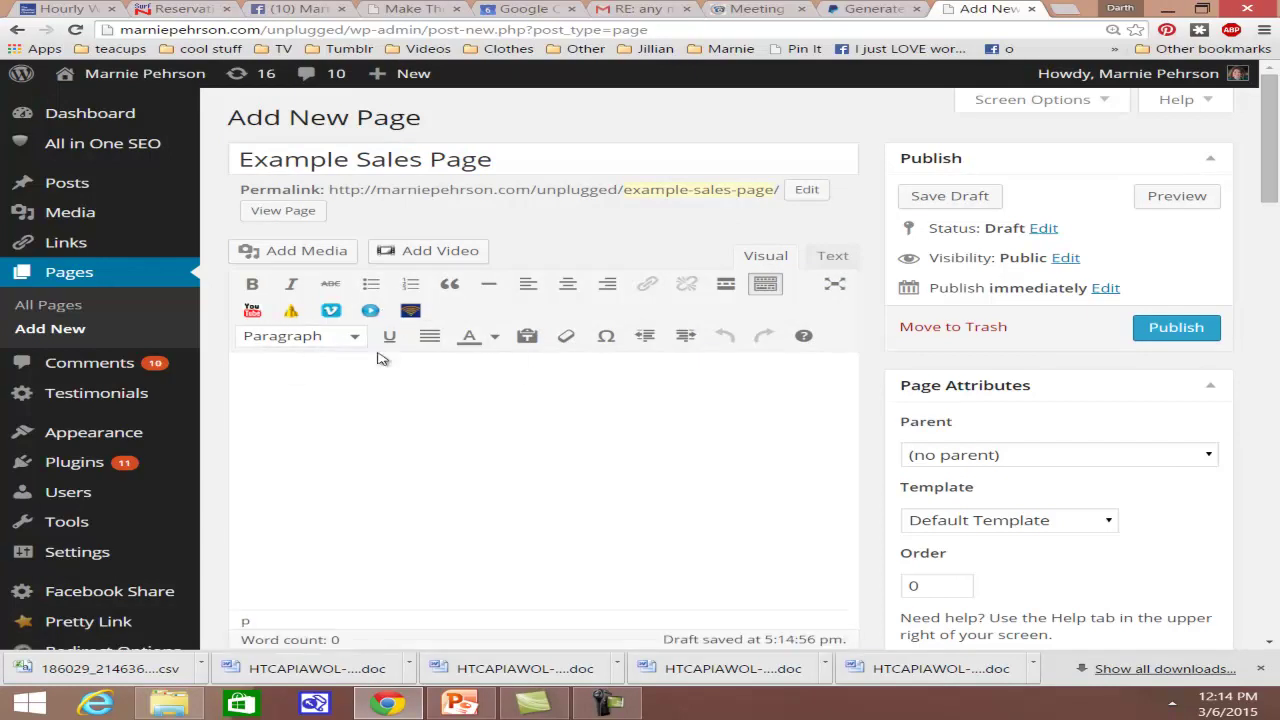
pyautogui.write('Headline')
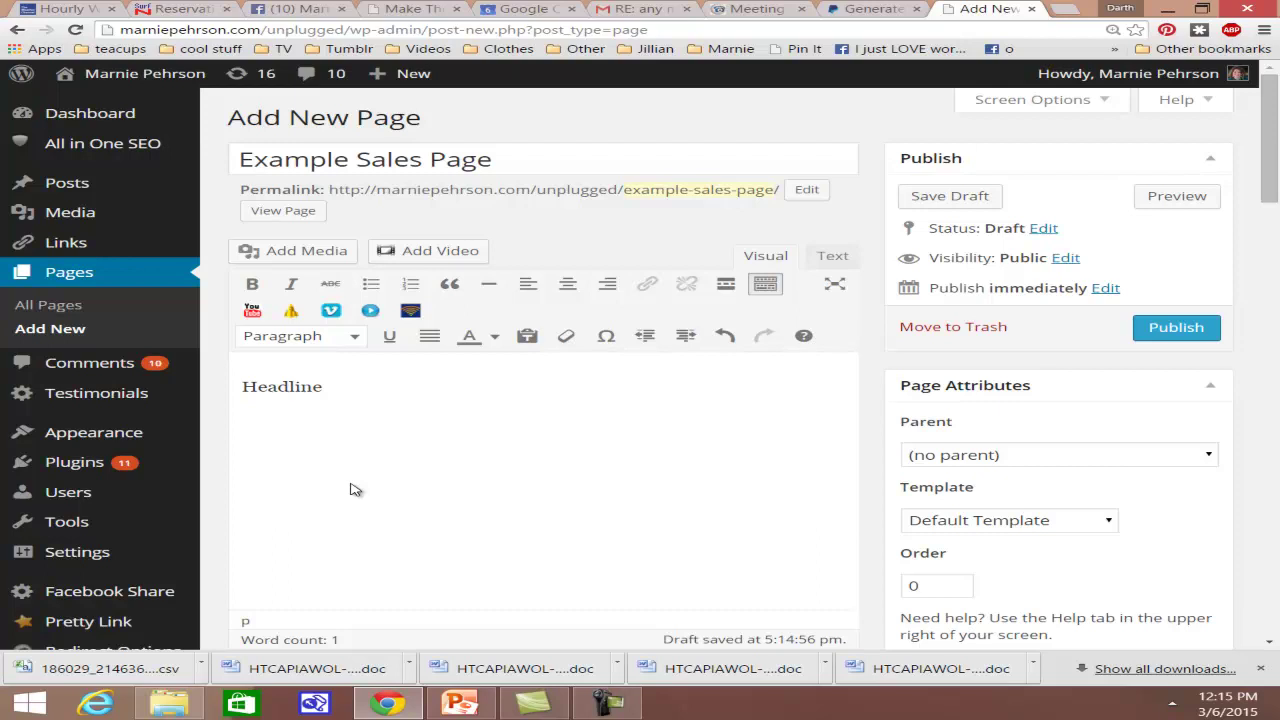
pyautogui.press('BackSpace')
pyautogui.write('Copy')
pyautogui.press('Return')
pyautogui.write('Sale Price:')
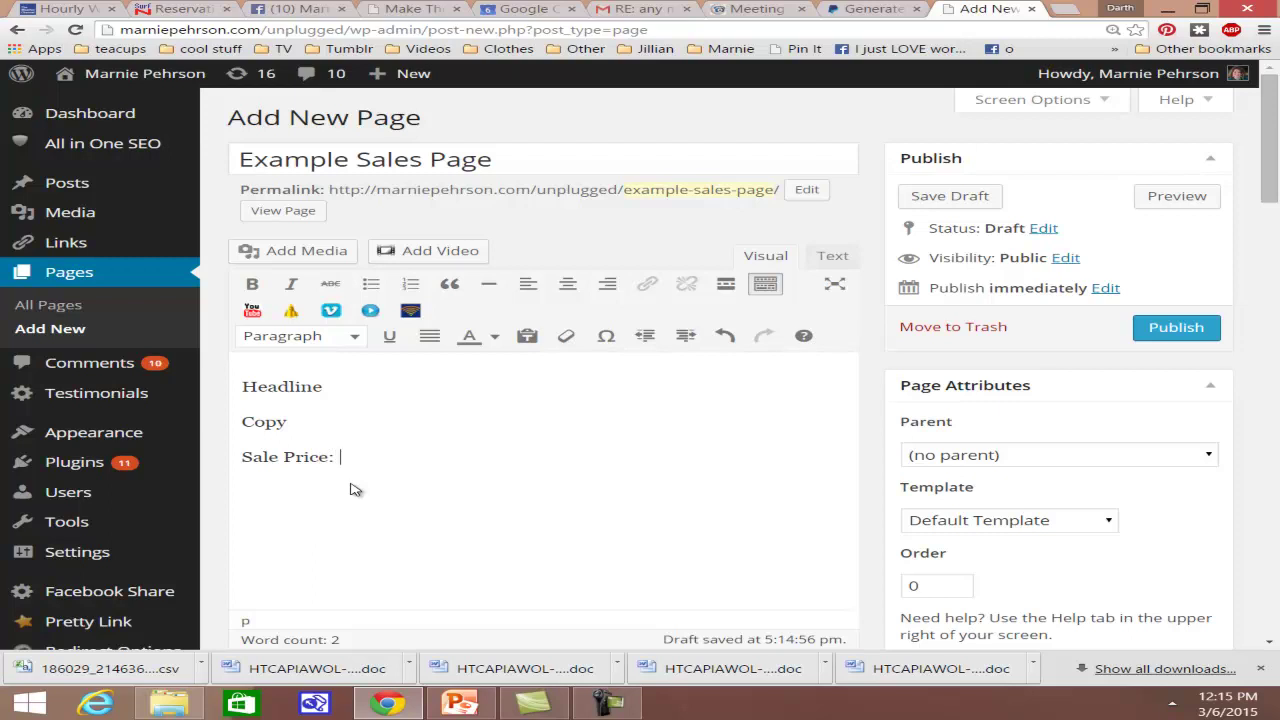
pyautogui.press('BackSpace')
pyautogui.press('BackSpace')
pyautogui.press('BackSpace')
pyautogui.press('BackSpace')
pyautogui.press('BackSpace')
pyautogui.press('BackSpace')
pyautogui.press('BackSpace')
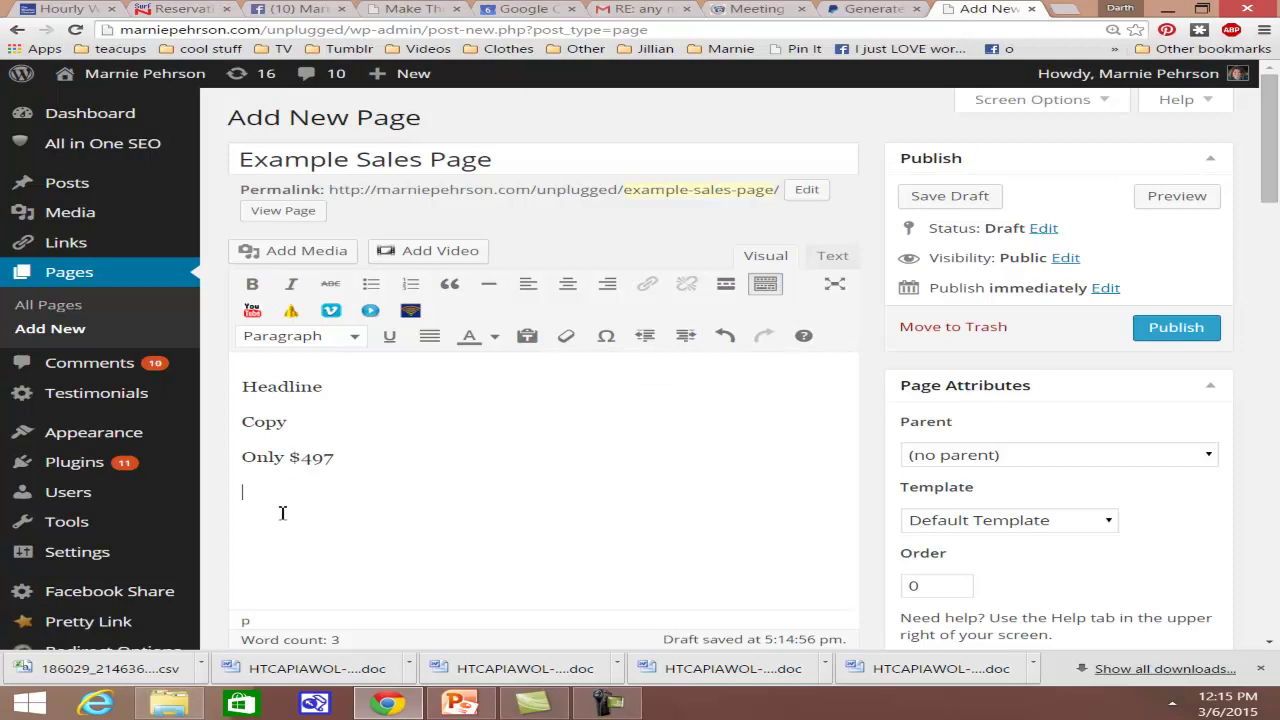
# Try pasting the PayPal button code below the price in the visual editor, and preview the page.
pyautogui.hotkey('ctrl', 'v')
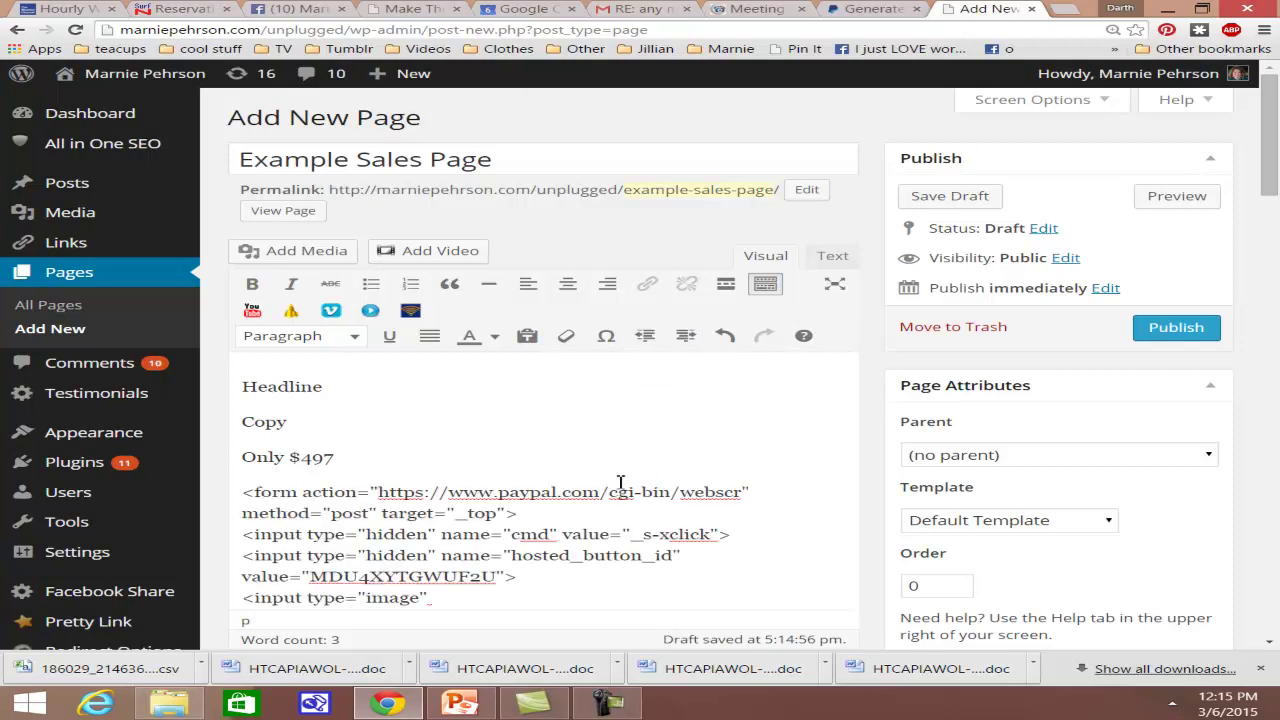
pyautogui.scroll(-1, 567, 485)
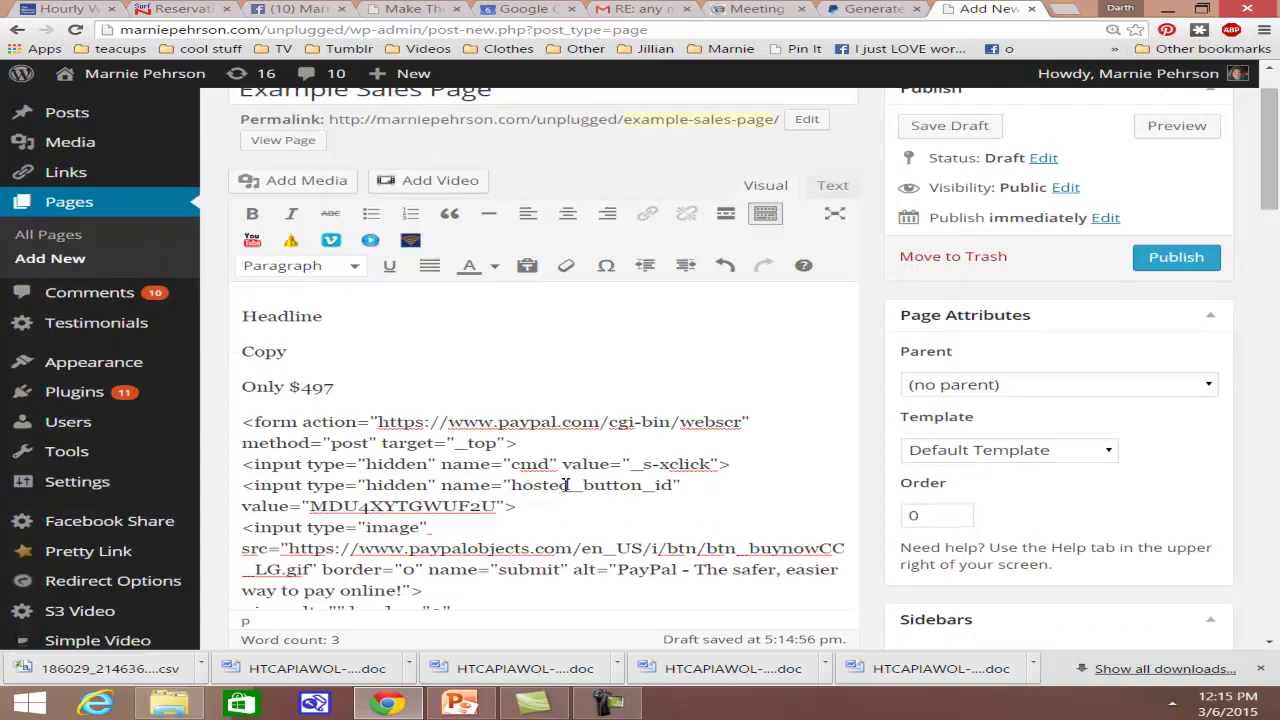
pyautogui.scroll(-2, 569, 460)
pyautogui.scroll(3, 855, 388)
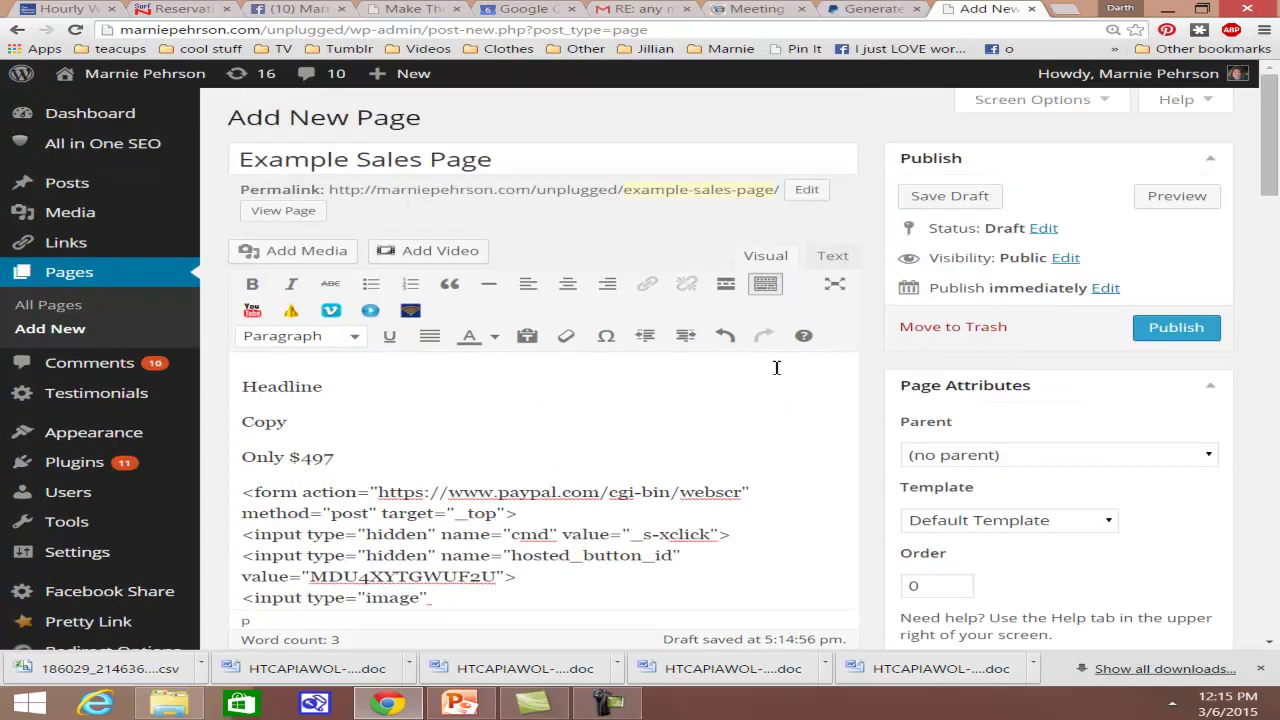
pyautogui.click(1168, 199)
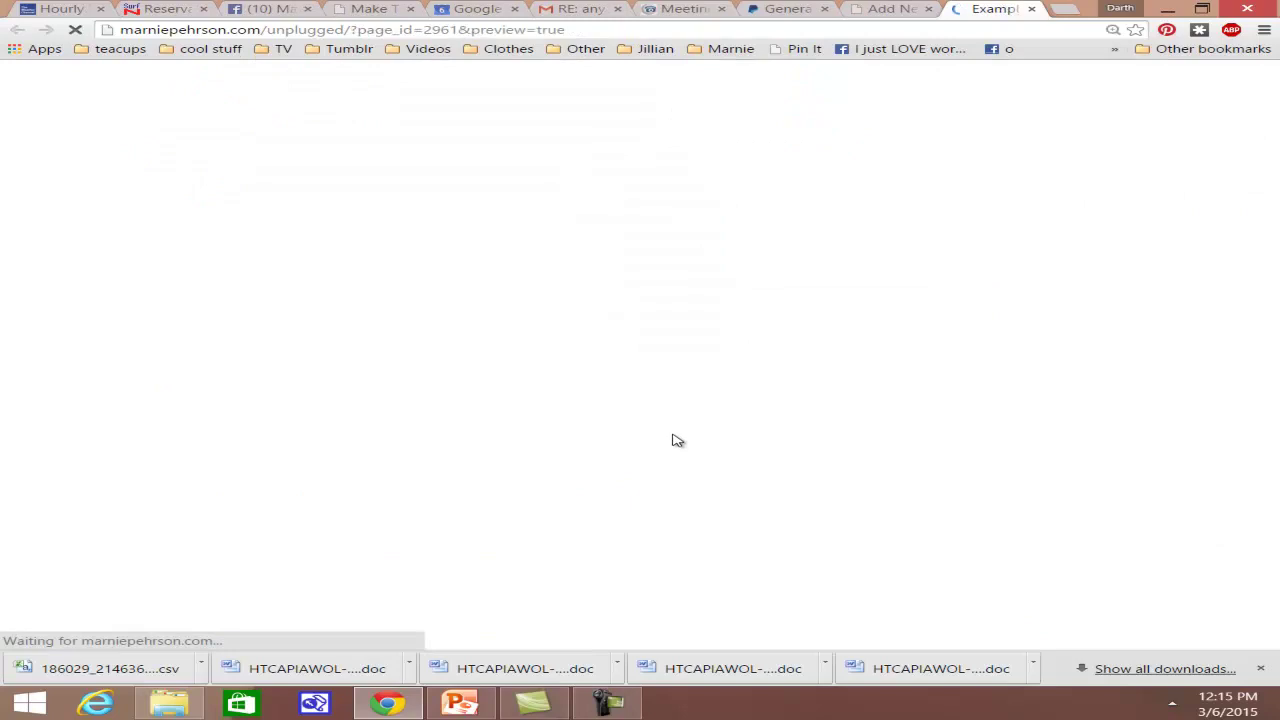
pyautogui.scroll(-1, 677, 440)
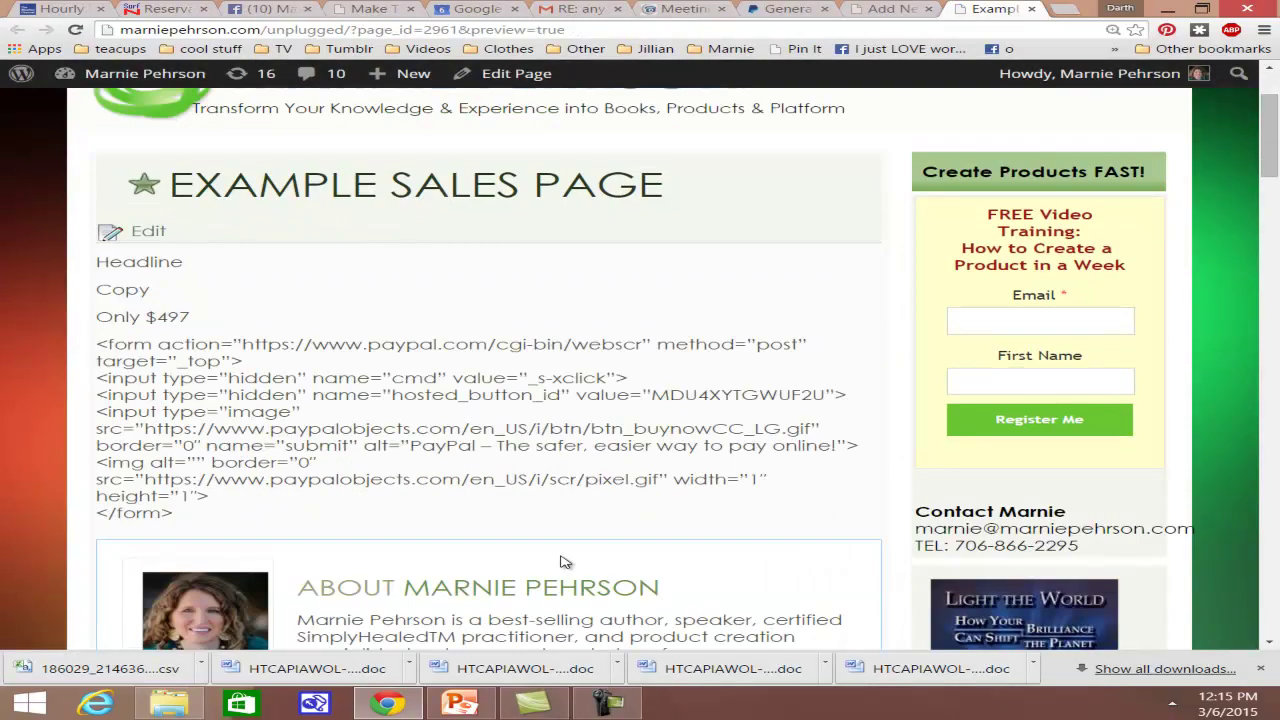
# Reopen the sales page for editing in text mode and delete the PayPal button code below the price.
pyautogui.click(146, 231)
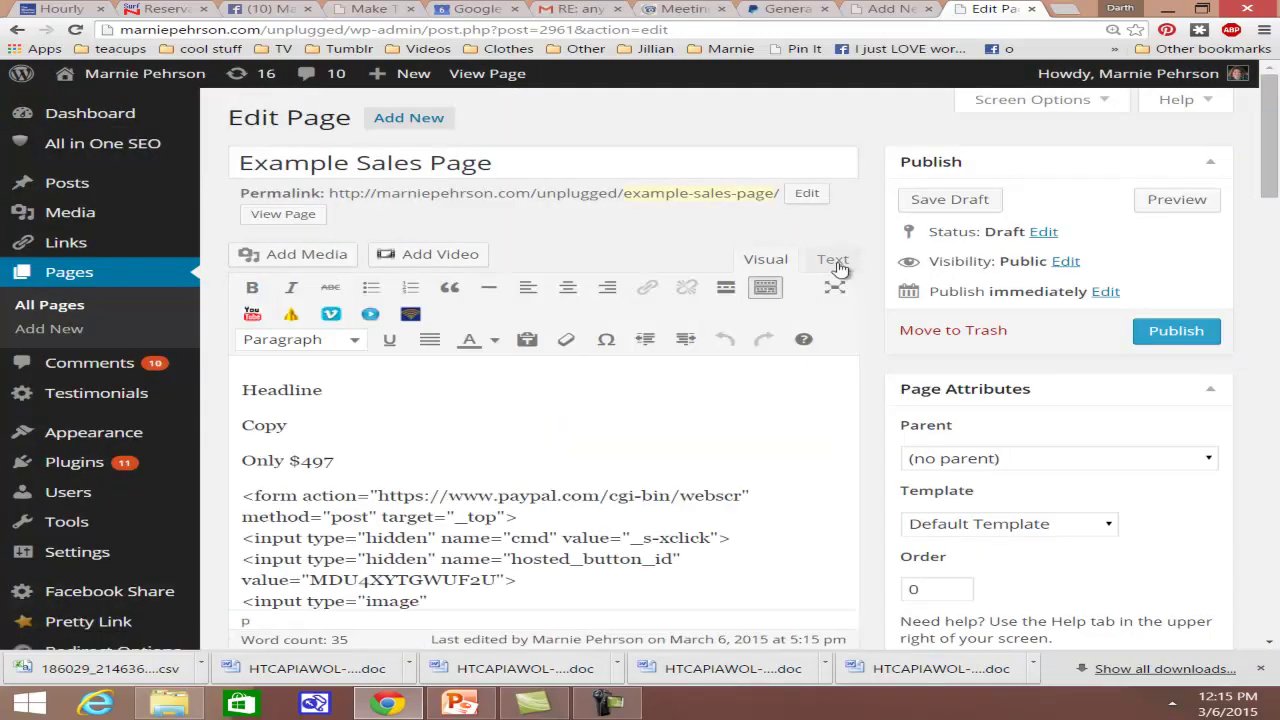
pyautogui.click(832, 260)
pyautogui.moveTo(241, 440); pyautogui.dragTo(660, 505)
pyautogui.scroll(-10, 540, 400)
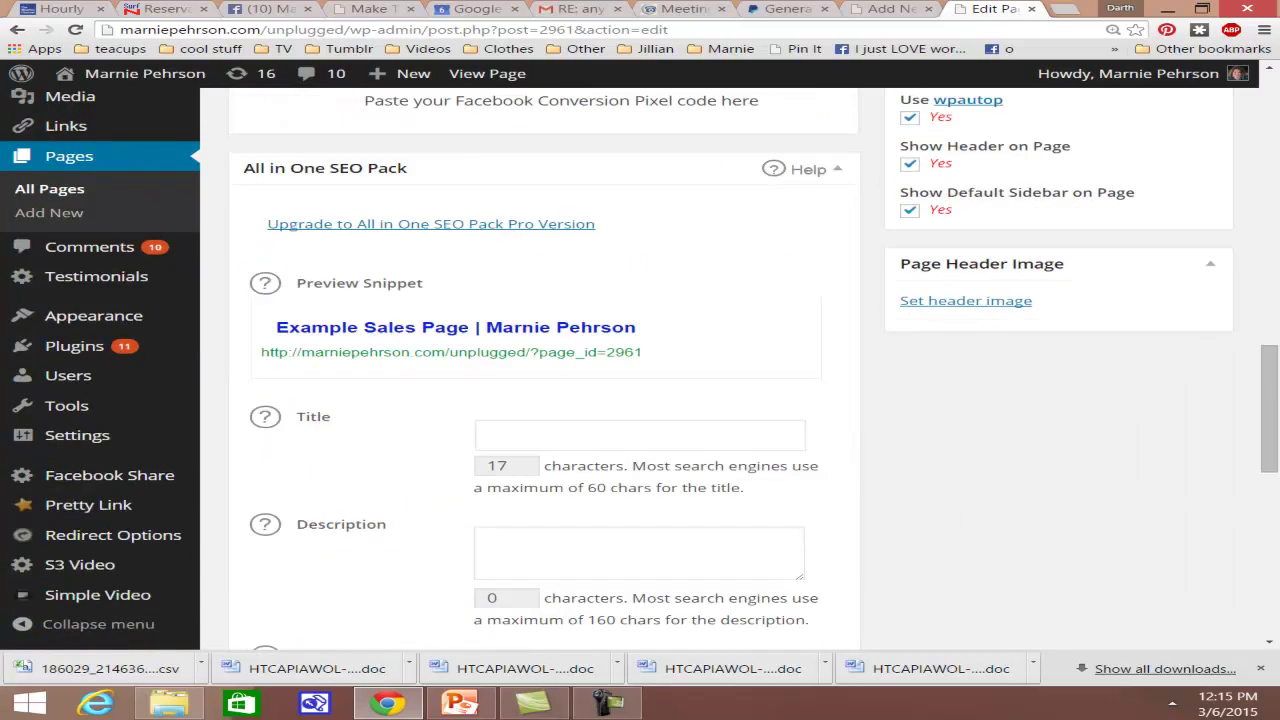
pyautogui.press('Delete')
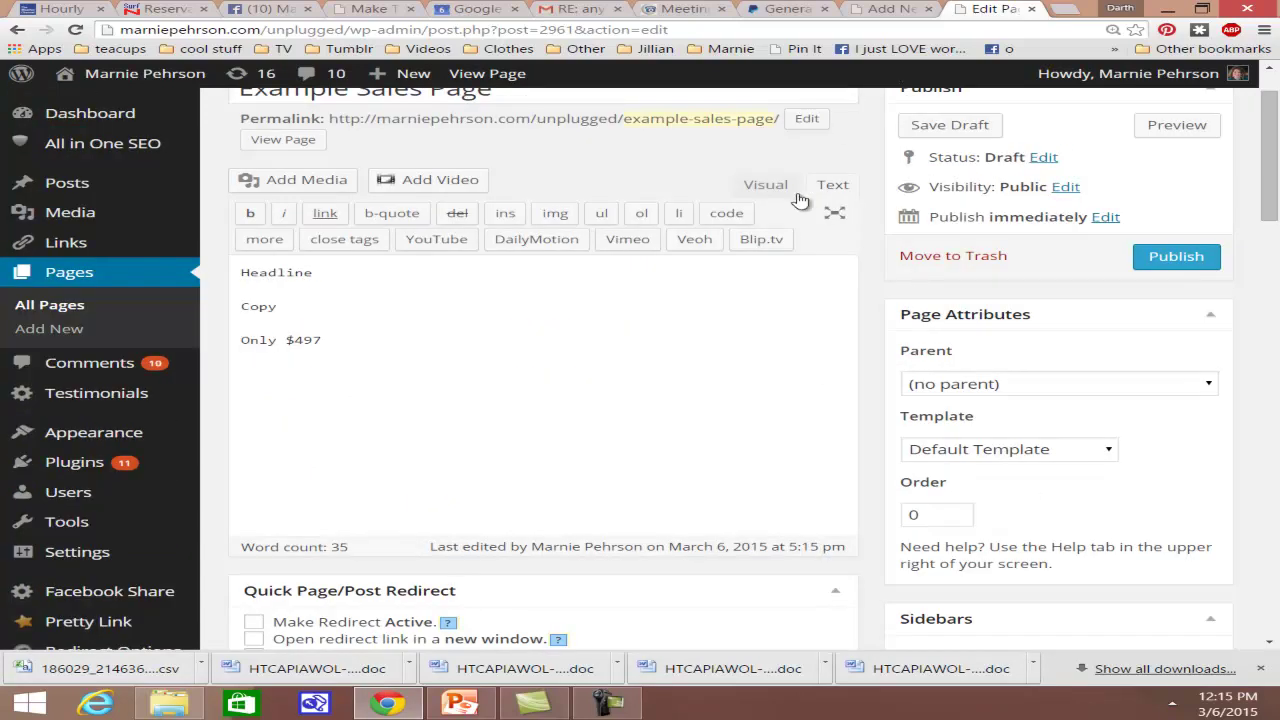
# Paste the PayPal button code below "Only $497" in text mode, and return to the visual editor.
pyautogui.rightClick(397, 399)
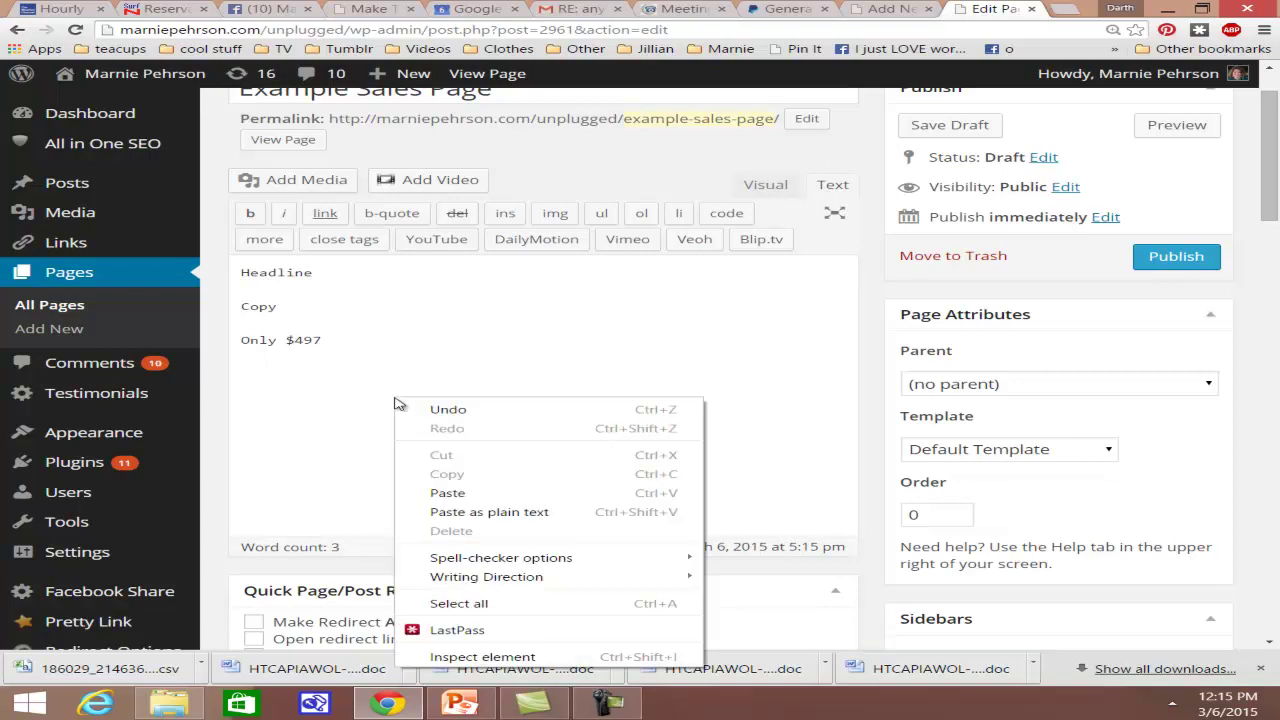
pyautogui.click(468, 490)
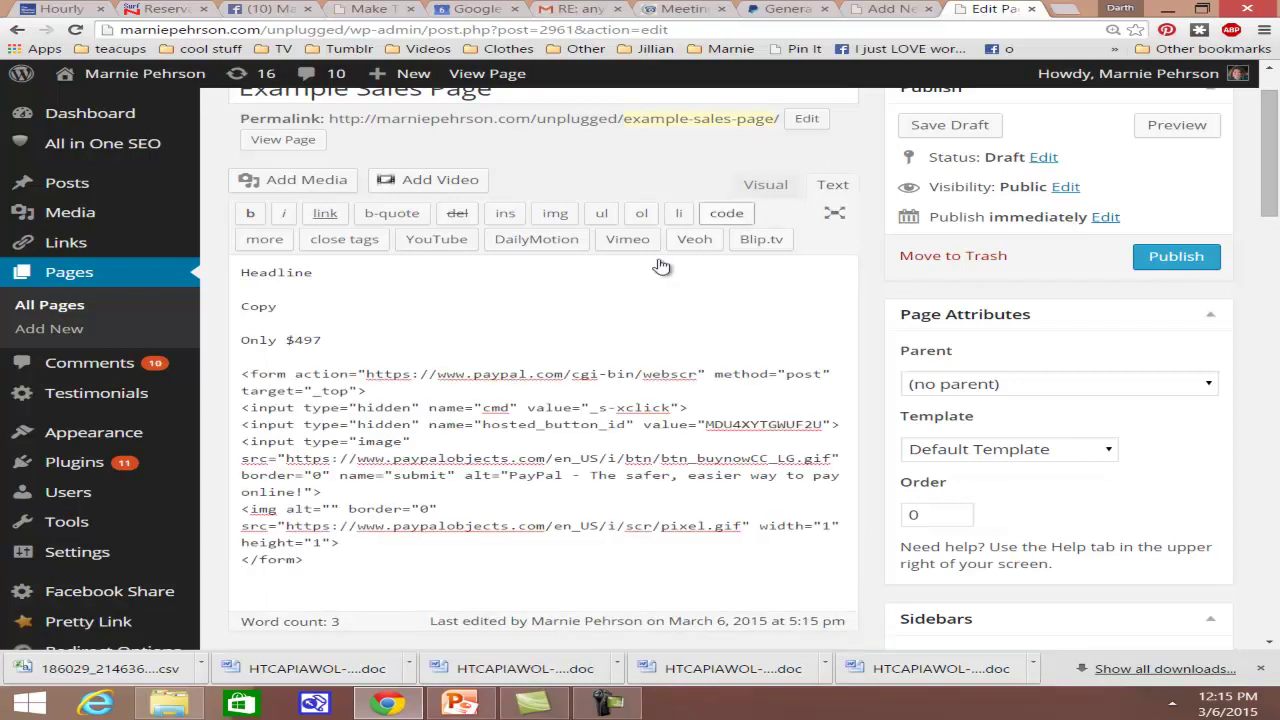
pyautogui.click(766, 185)
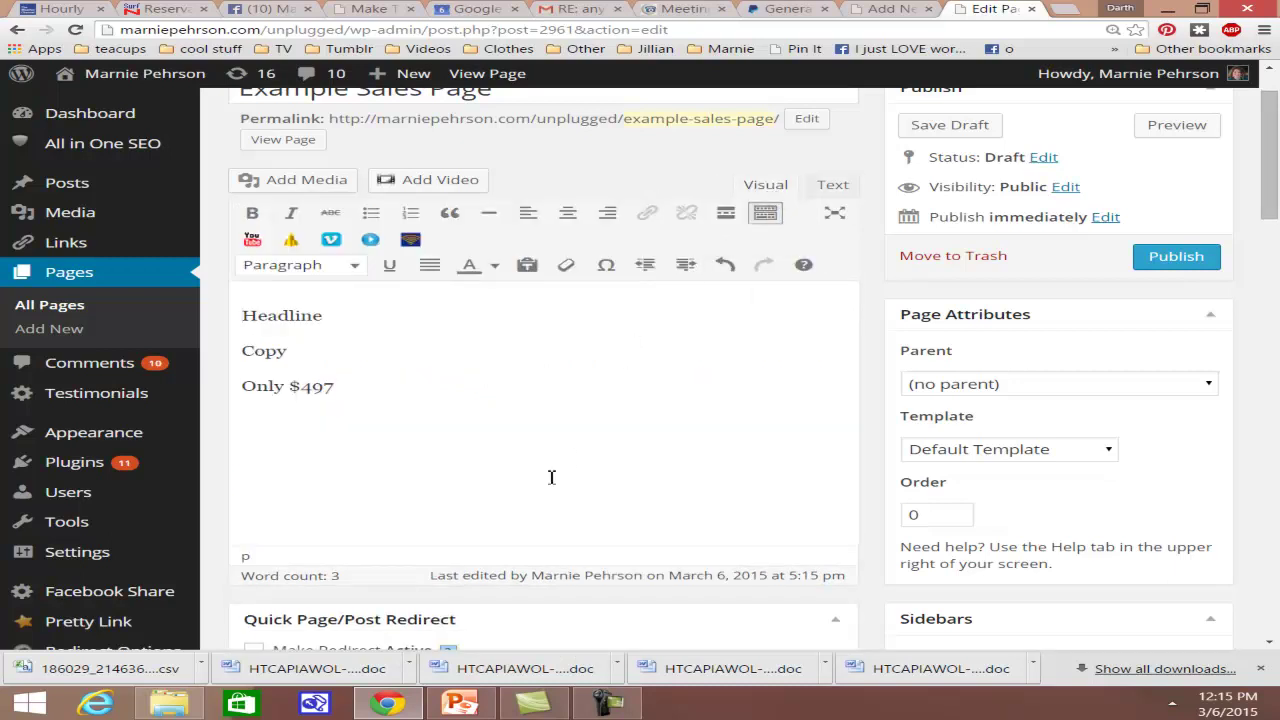
# Preview the sales page, and test its Buy Now button through to the PayPal checkout before returning to the preview.
pyautogui.click(1177, 130)
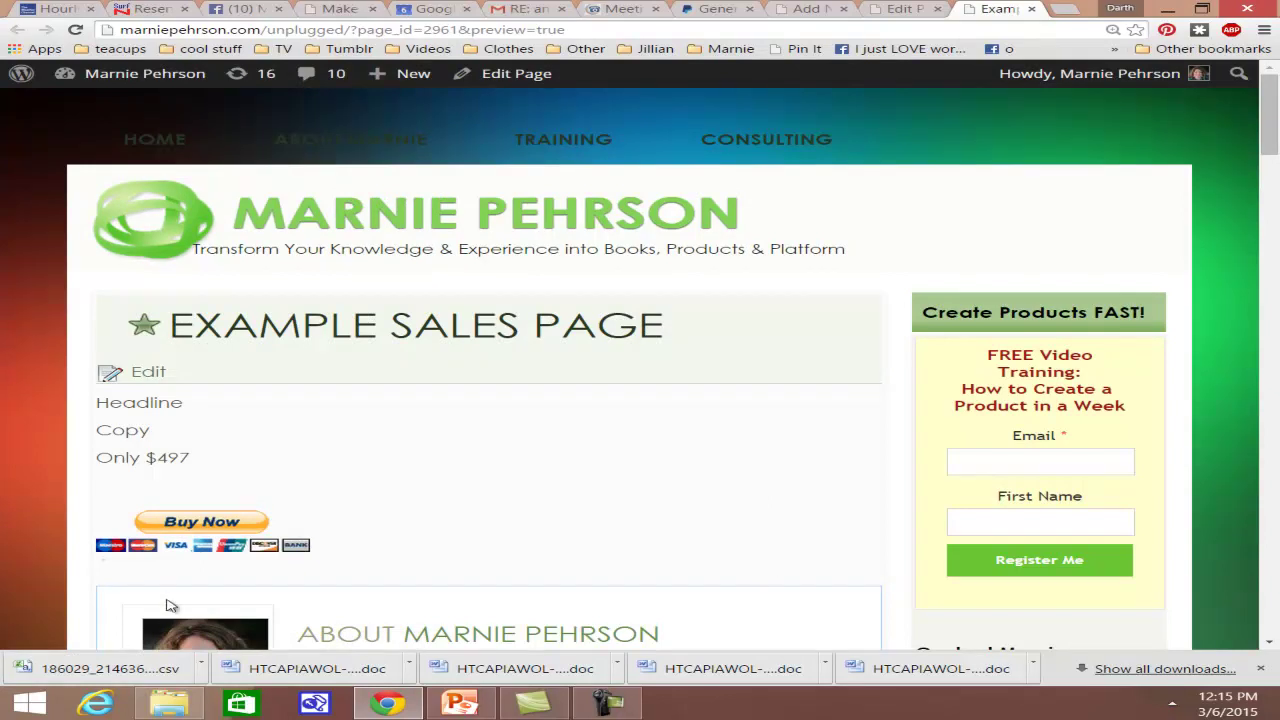
pyautogui.click(224, 539)
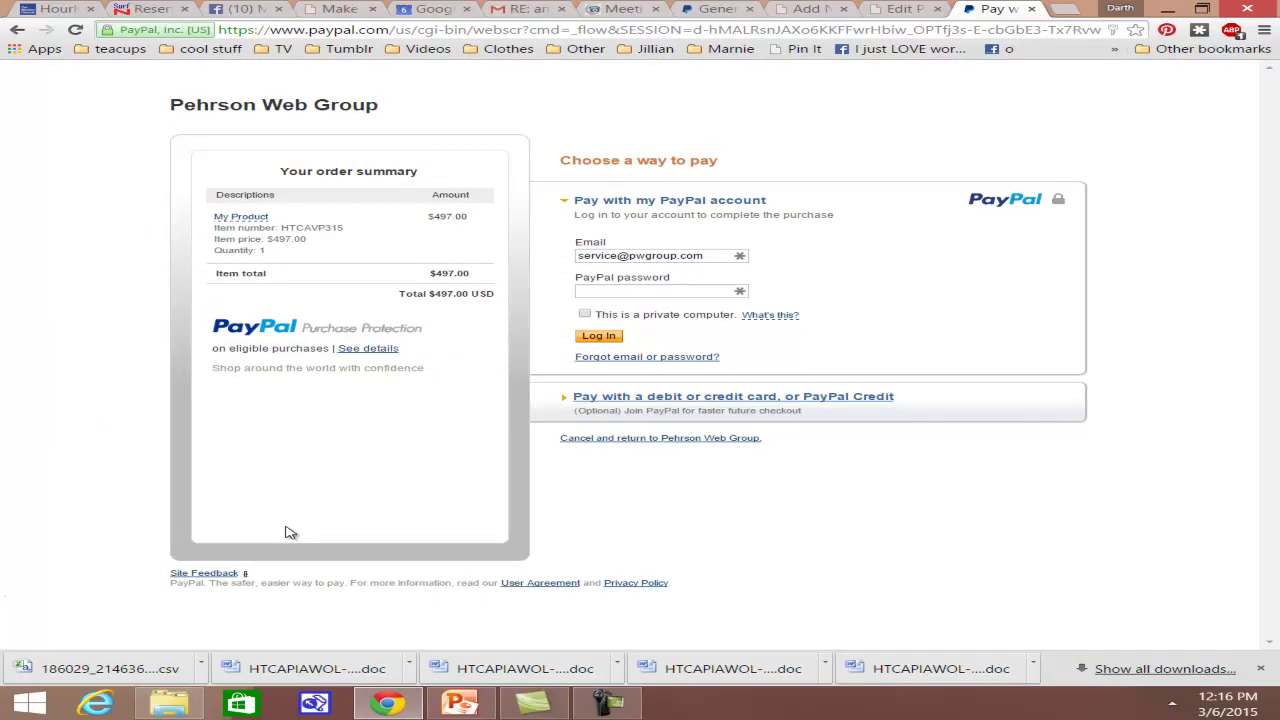
pyautogui.click(17, 29)
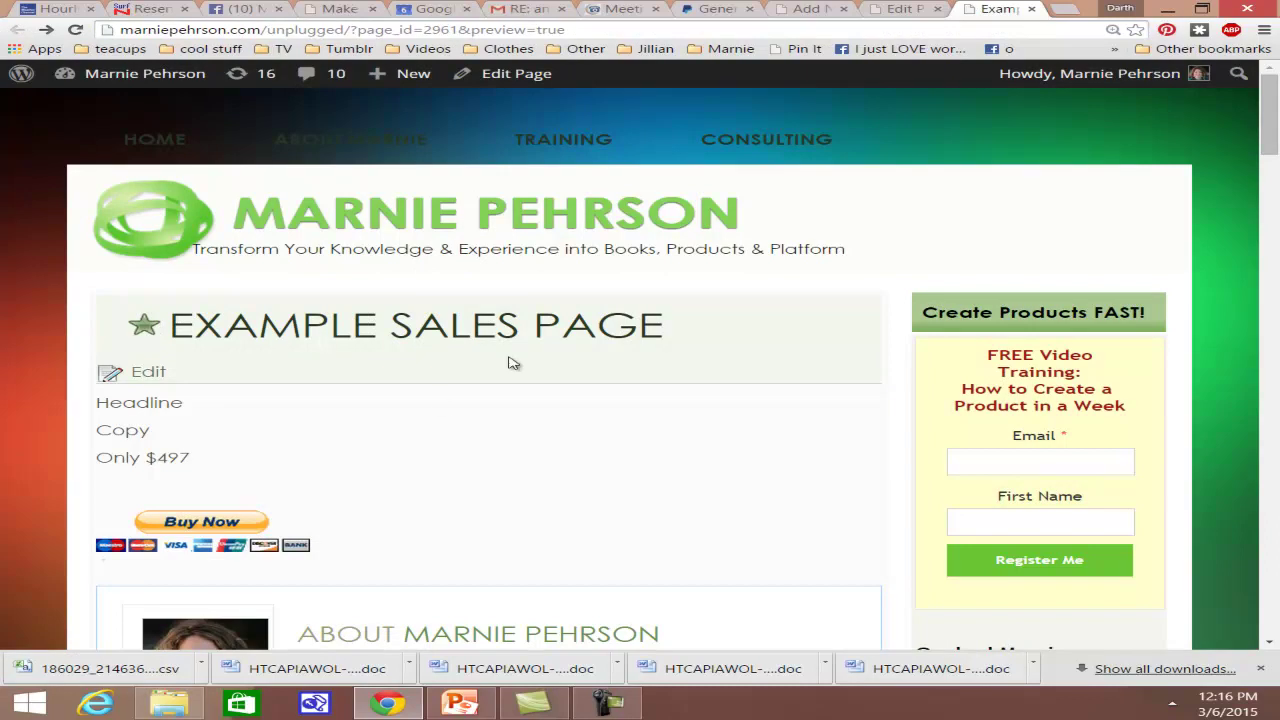
# Check the embedded PayPal button in both the text and visual modes of the sales page editor.
pyautogui.click(903, 10)
pyautogui.click(824, 187)
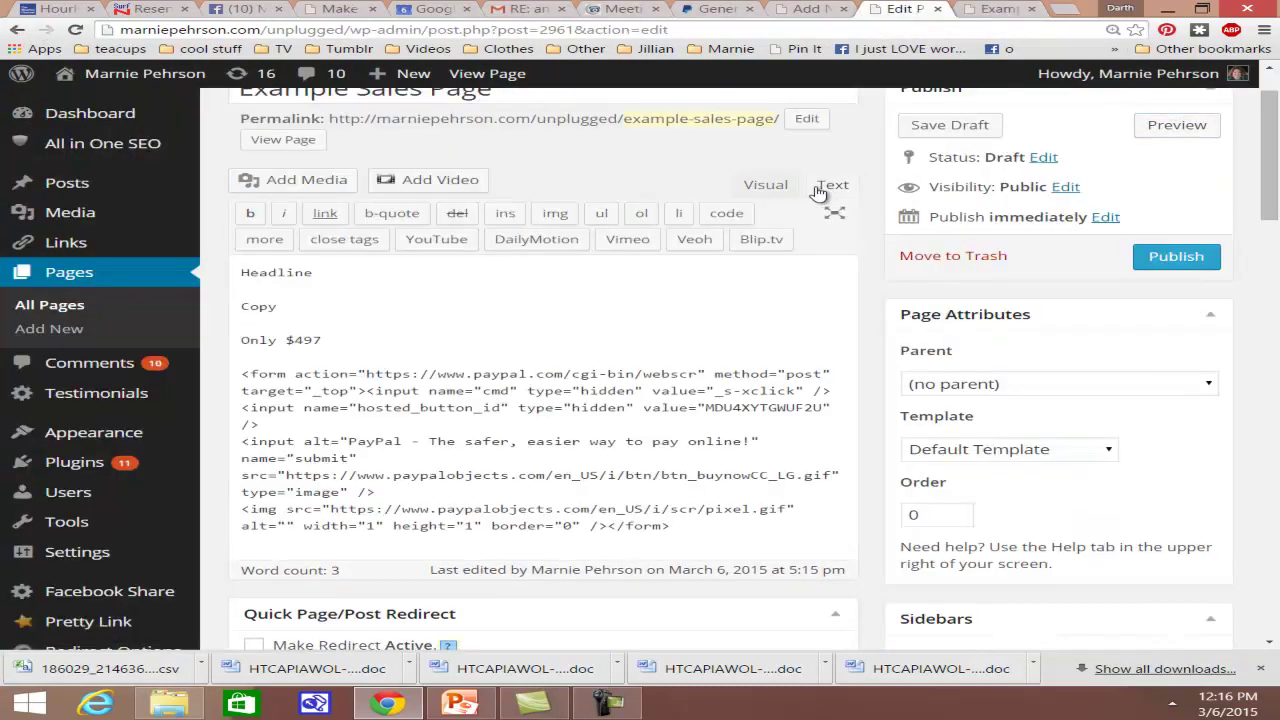
pyautogui.click(766, 186)
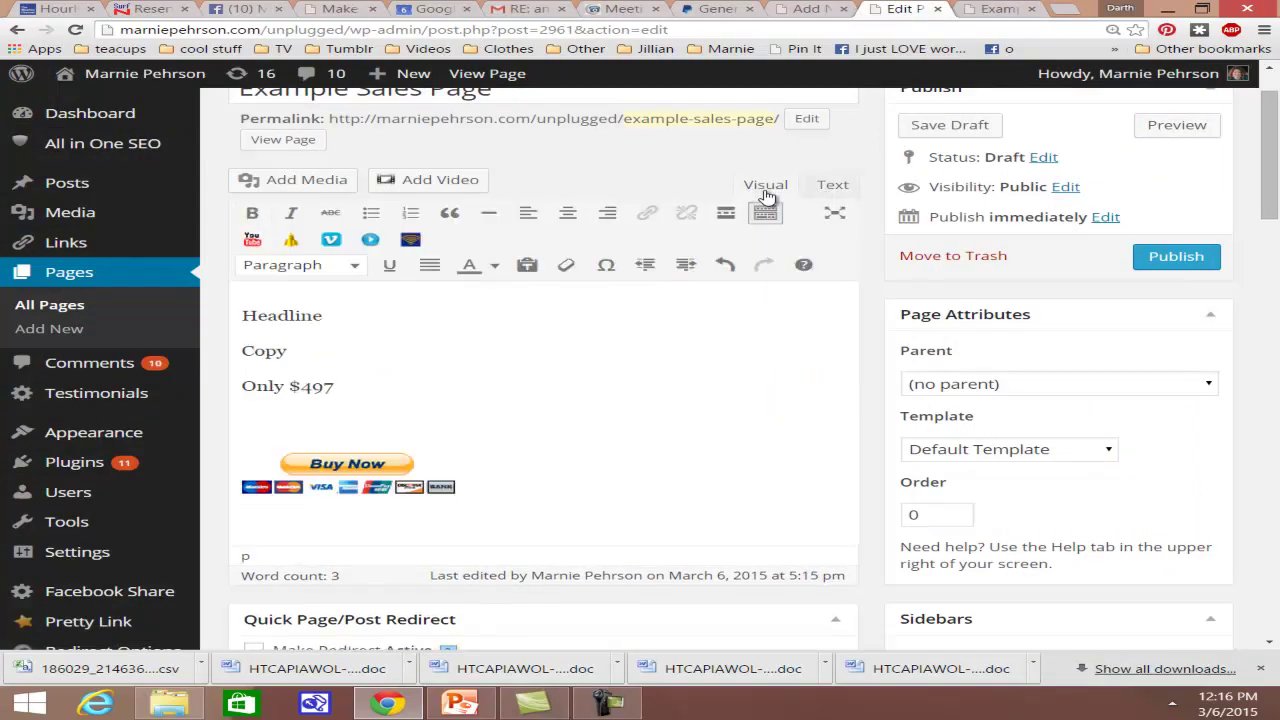
pyautogui.scroll(1, 688, 322)
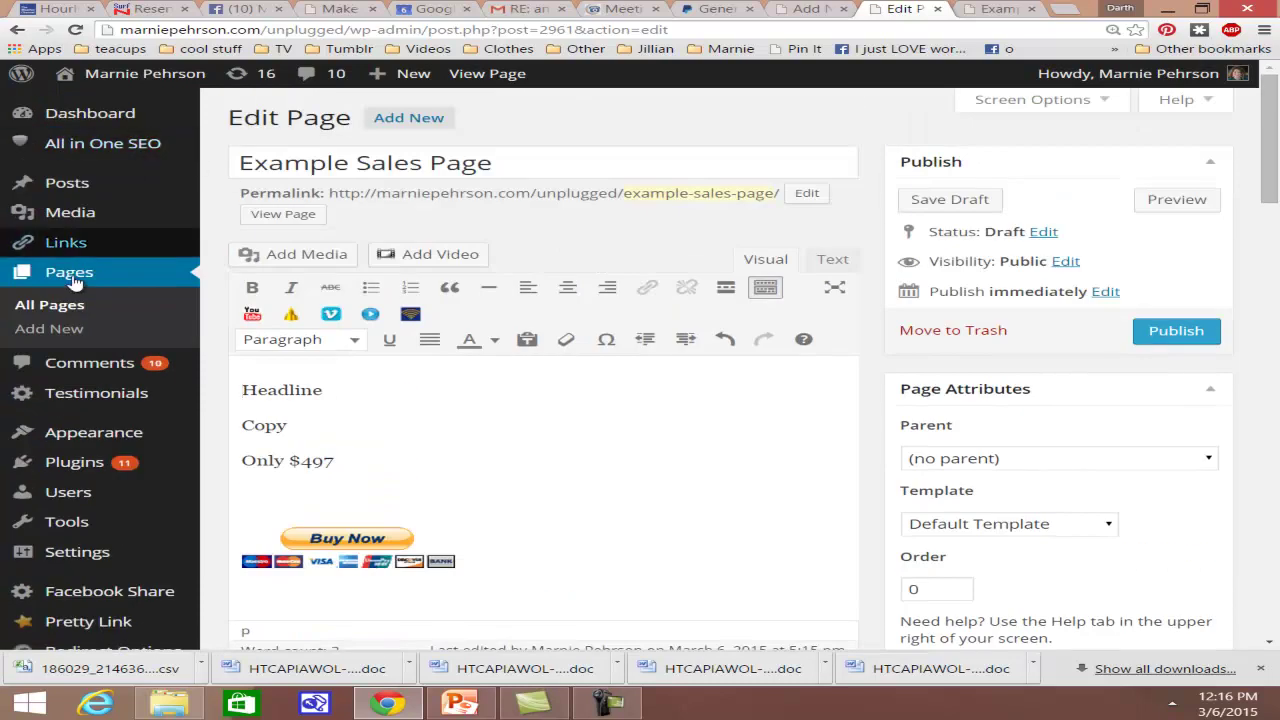
# Leave the editor for the list of all pages, and close the preview and remaining WordPress tabs, discarding unsaved changes.
pyautogui.click(72, 280)
pyautogui.click(565, 168)
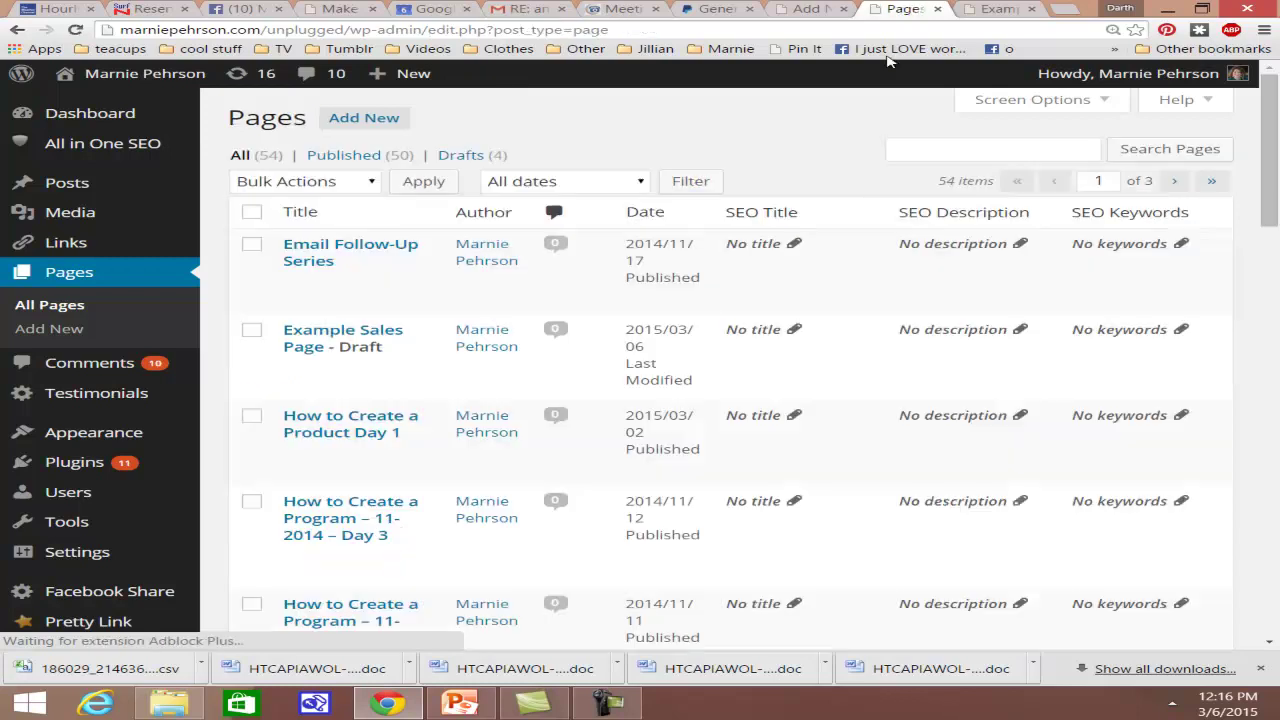
pyautogui.click(990, 14)
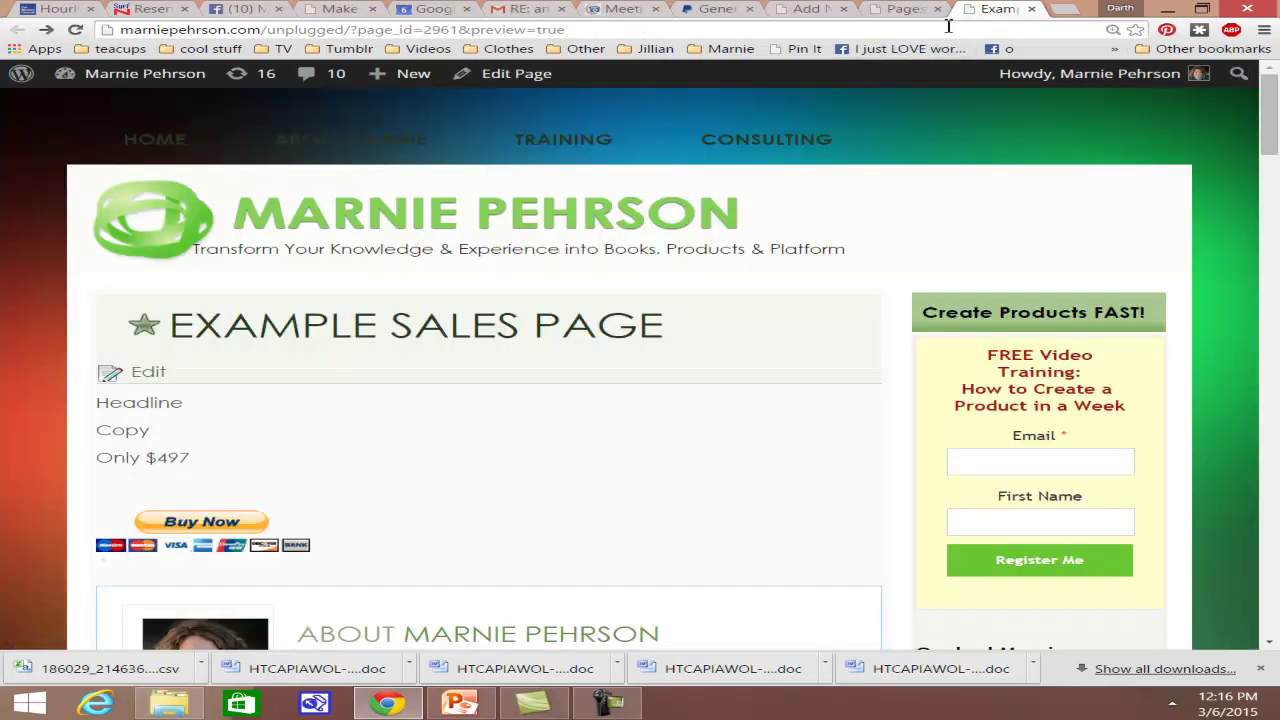
pyautogui.click(1031, 9)
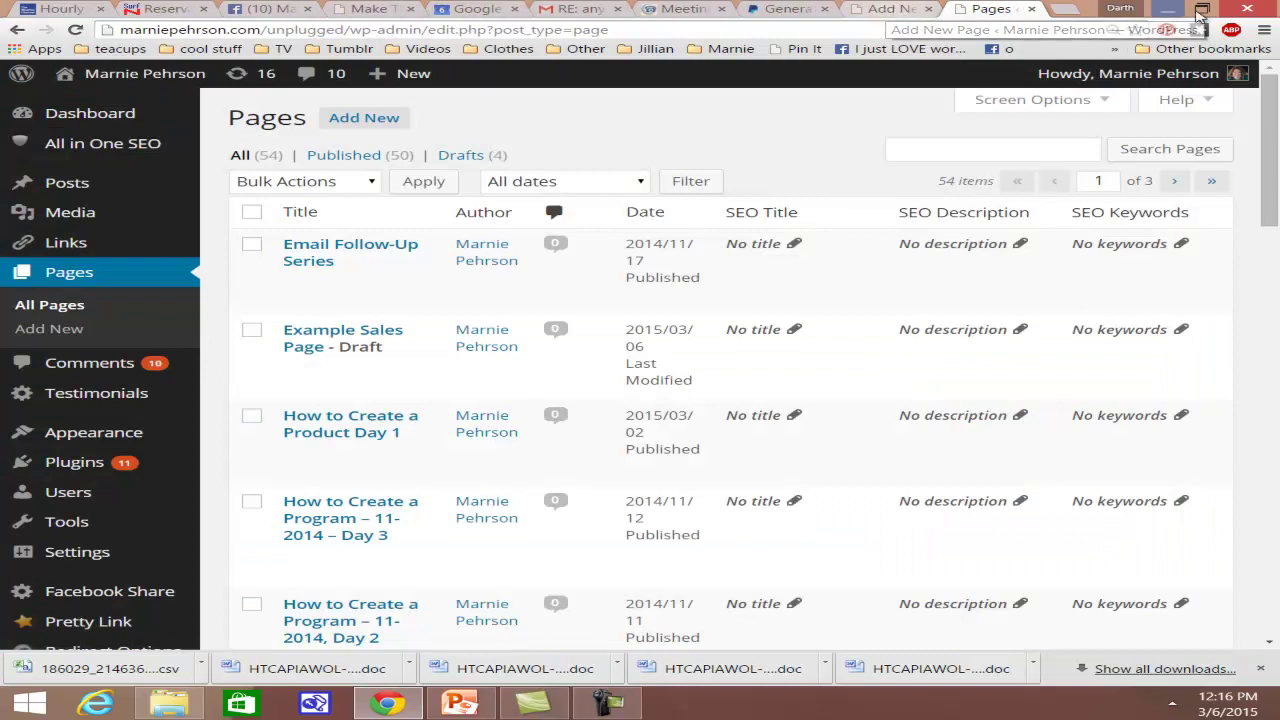
pyautogui.click(1031, 9)
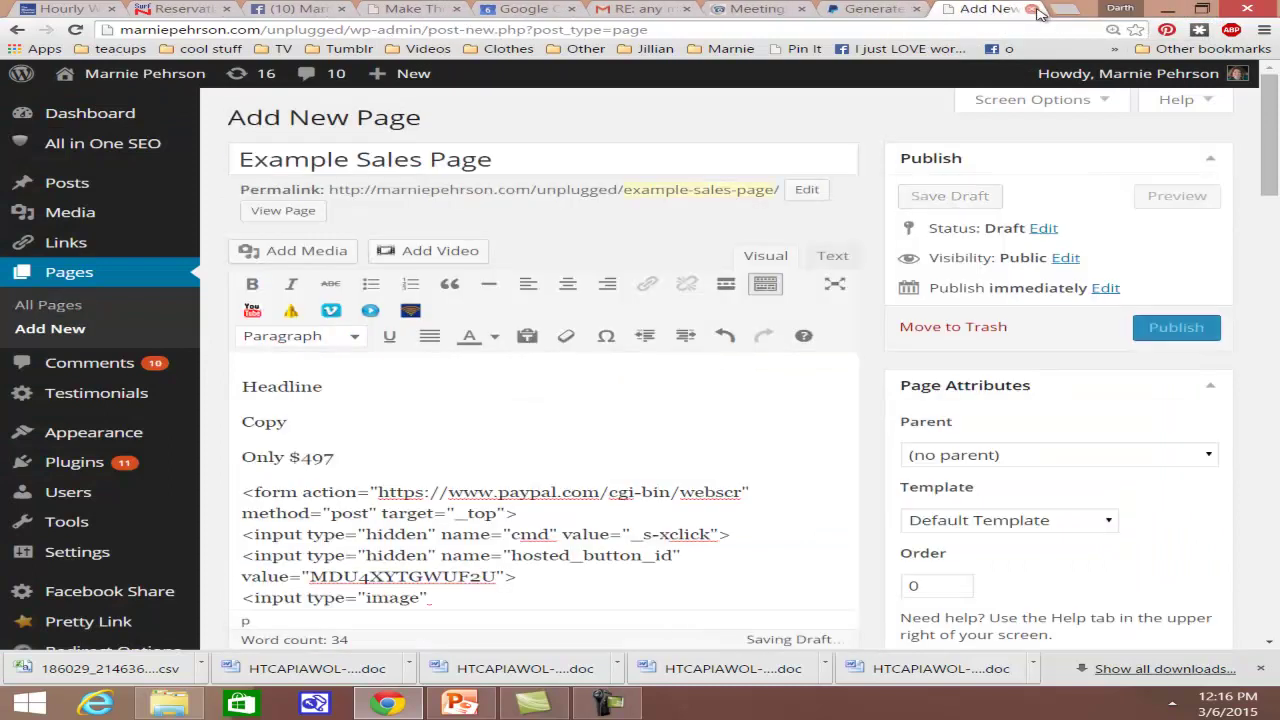
pyautogui.click(1033, 9)
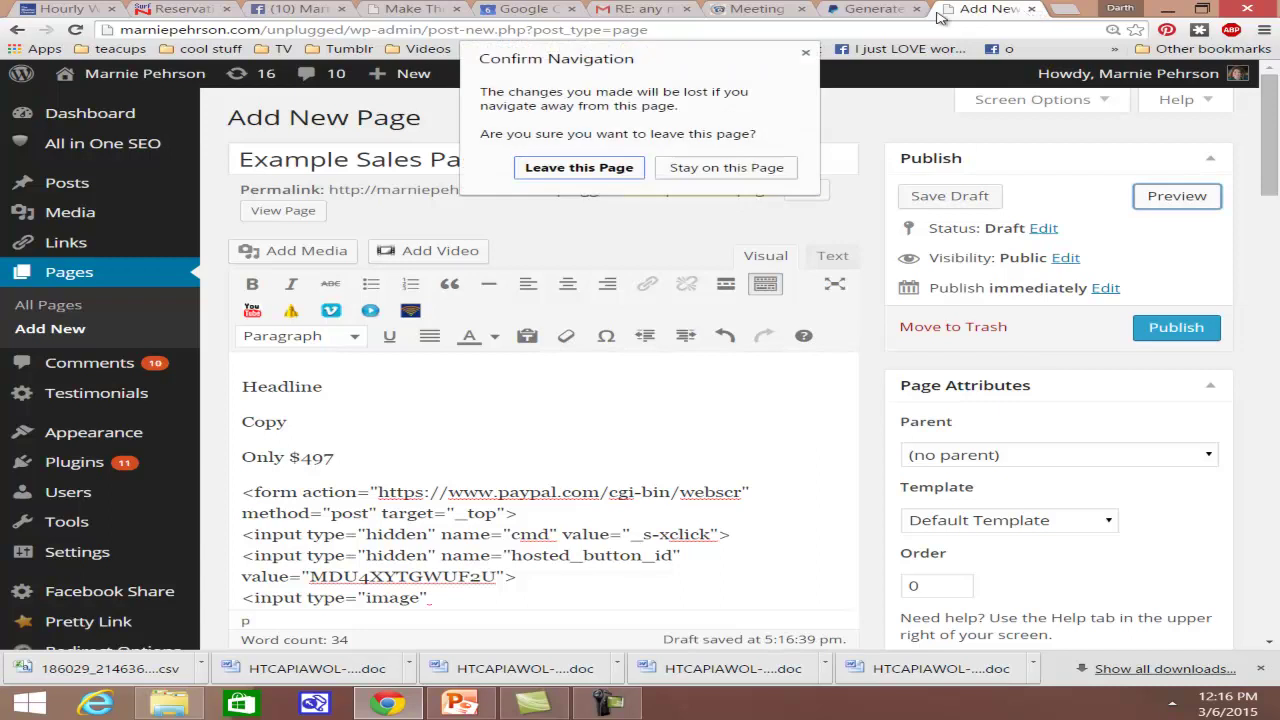
pyautogui.click(583, 168)
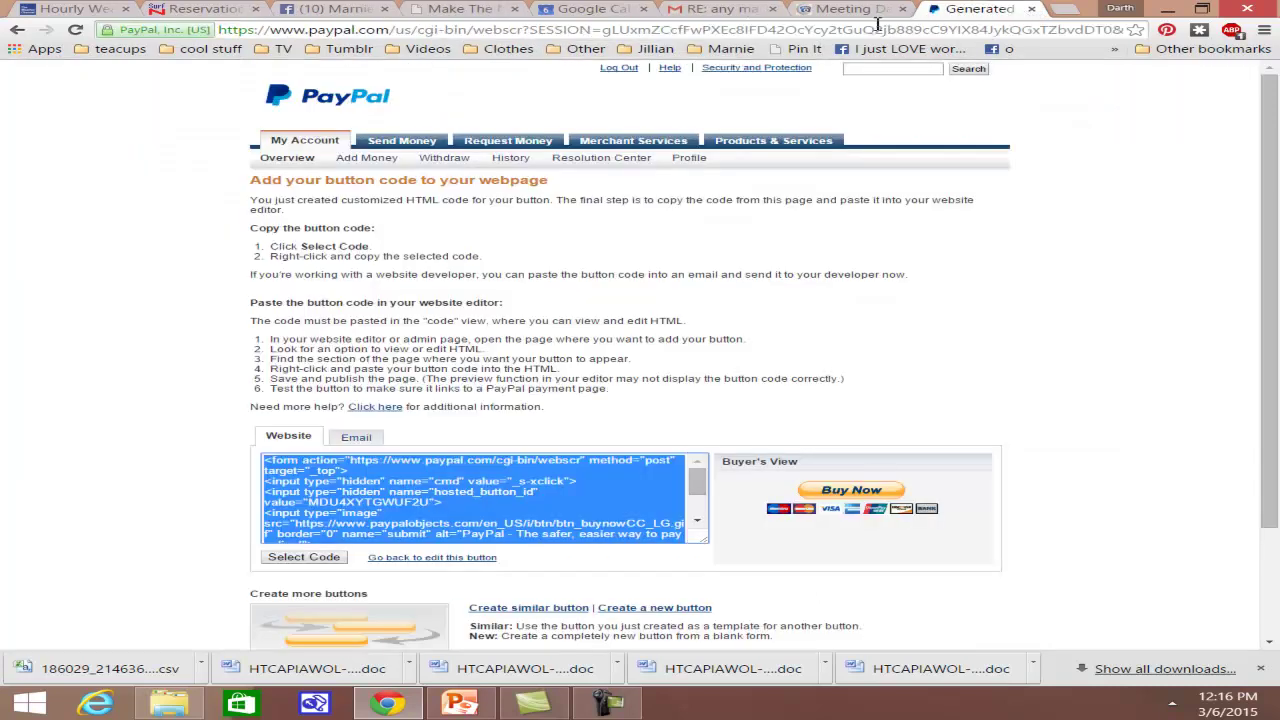
# Try to open the saved buttons list in PayPal, and close the PayPal tab.
pyautogui.moveTo(689, 158)
pyautogui.scroll(-3, 780, 360)
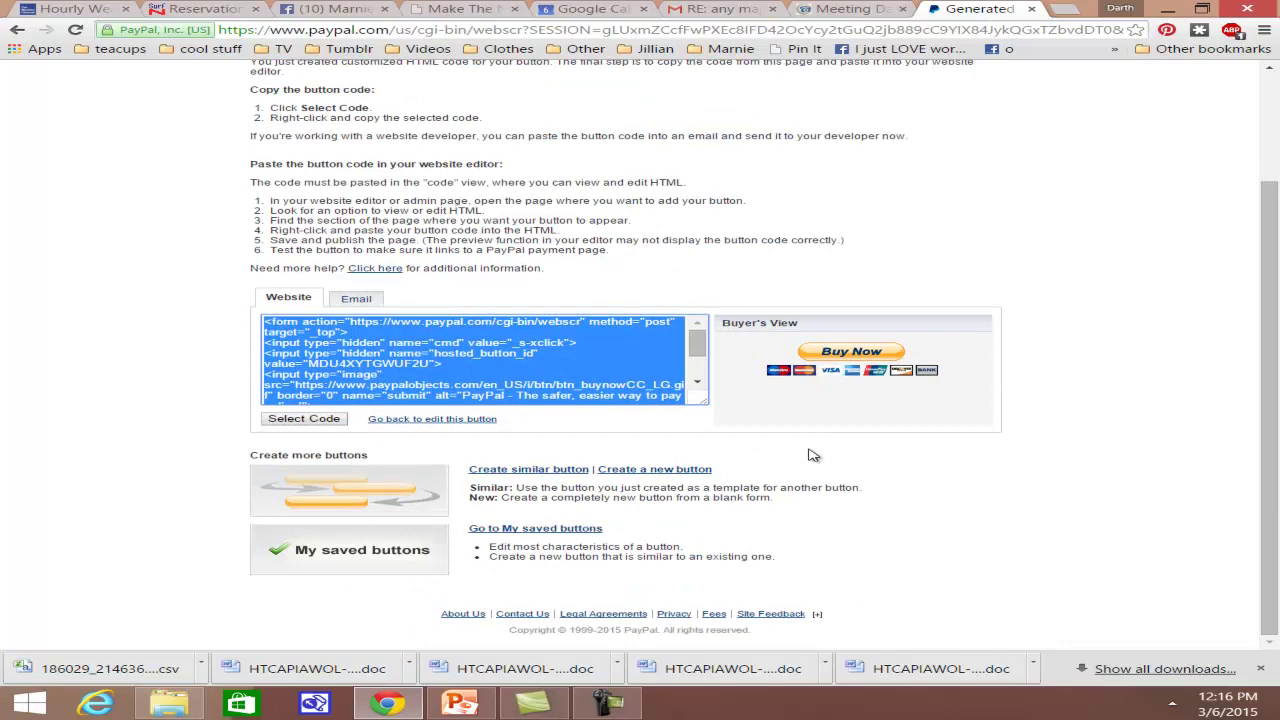
pyautogui.click(557, 530)
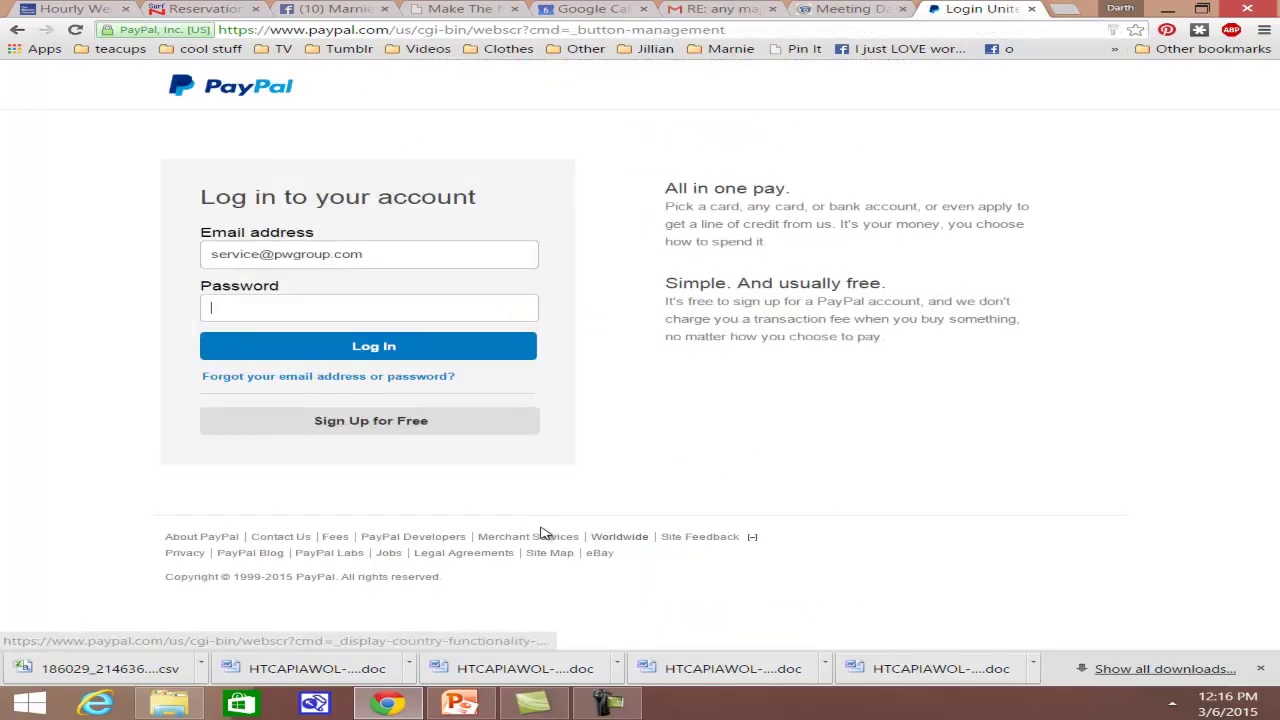
pyautogui.click(1031, 9)
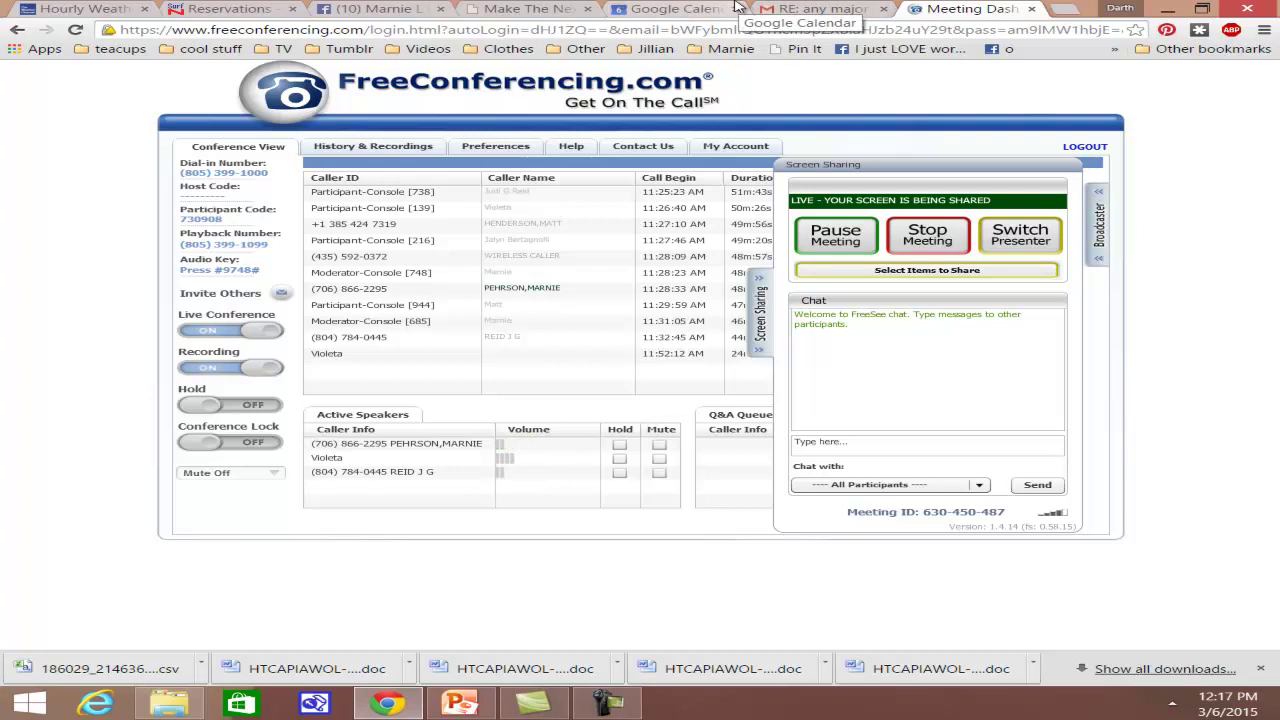
# Switch to PowerPoint, and present from the "Questions?" slide, revealing the Checklist slide's bullets through "Sales Page".
pyautogui.click(790, 10)
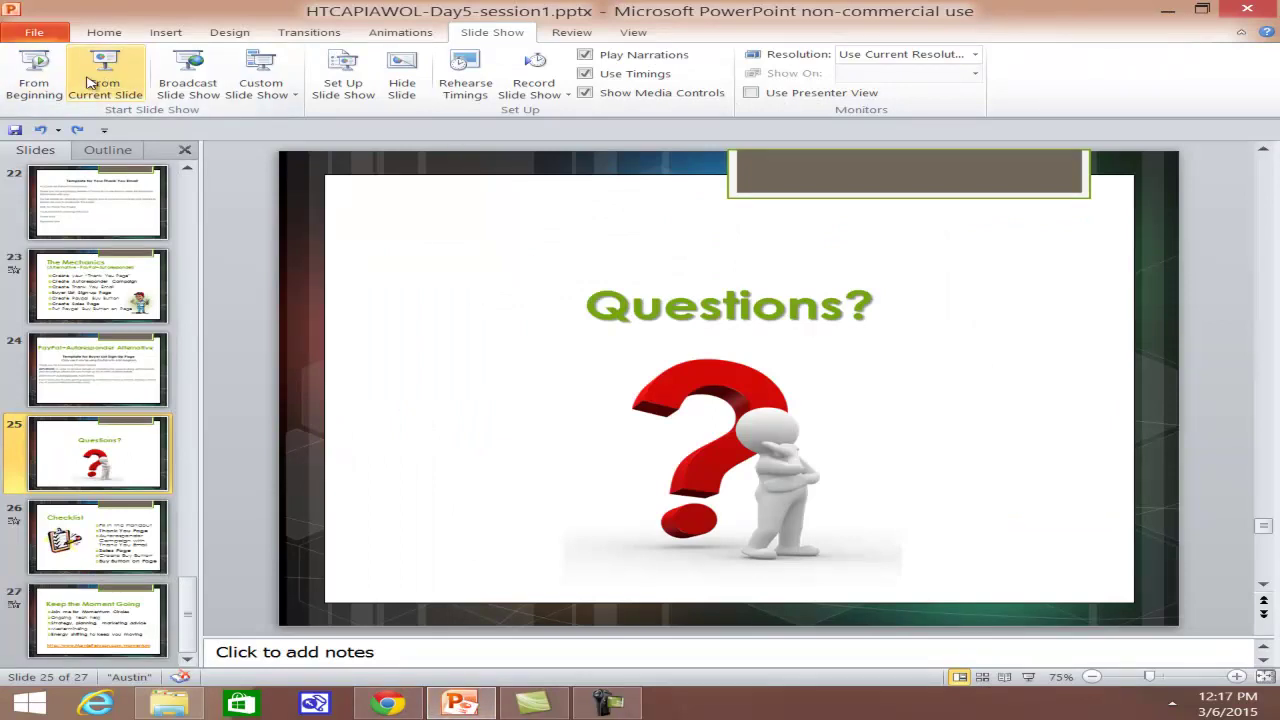
pyautogui.click(120, 88)
pyautogui.click(517, 378)
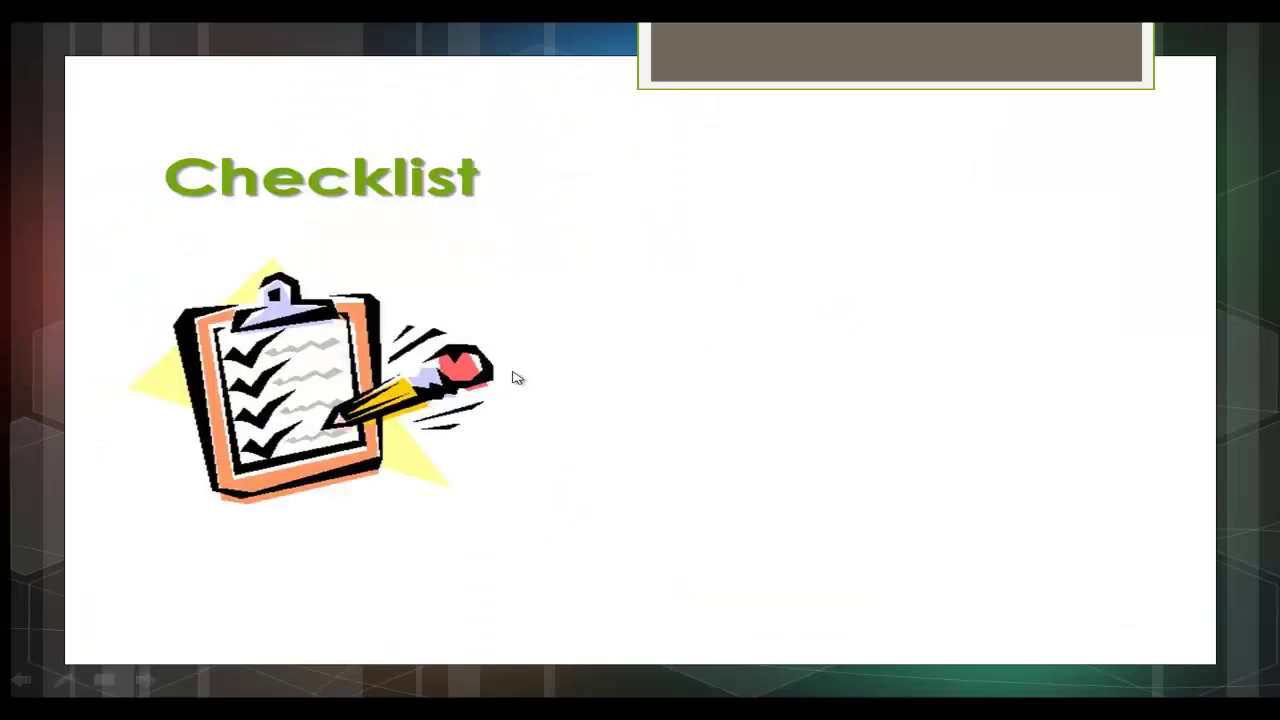
pyautogui.click(510, 381)
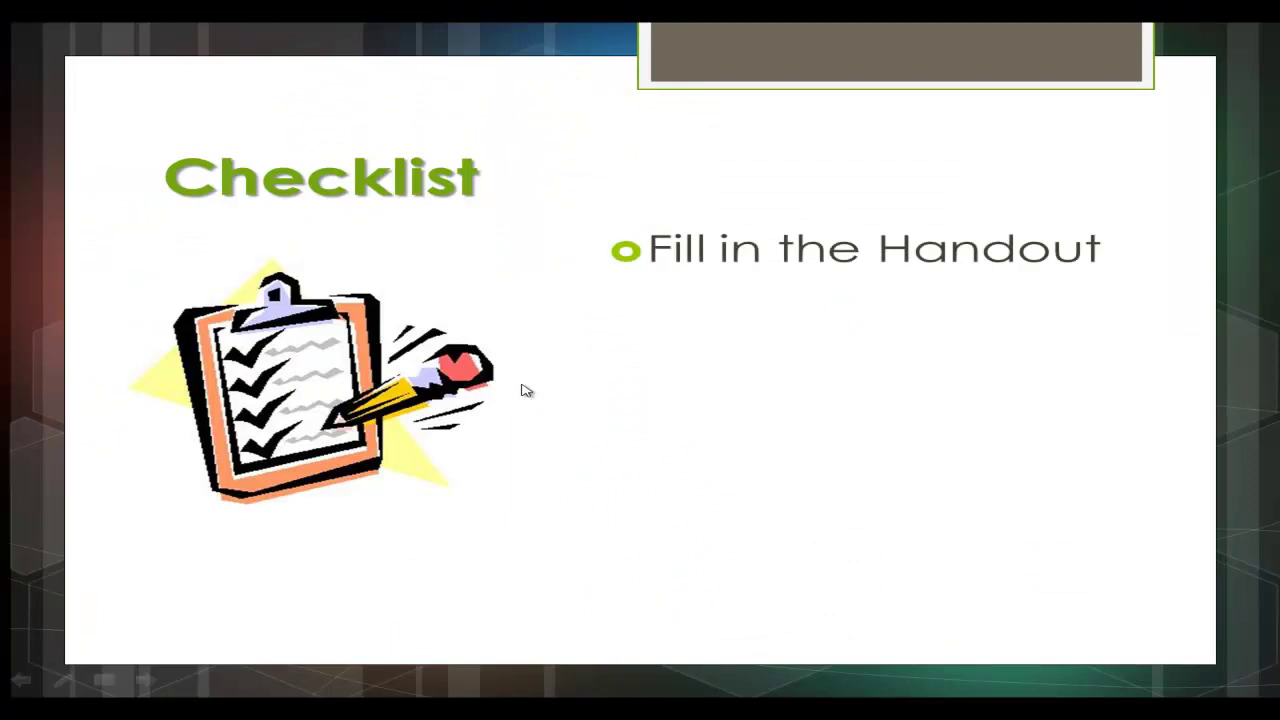
pyautogui.click(522, 385)
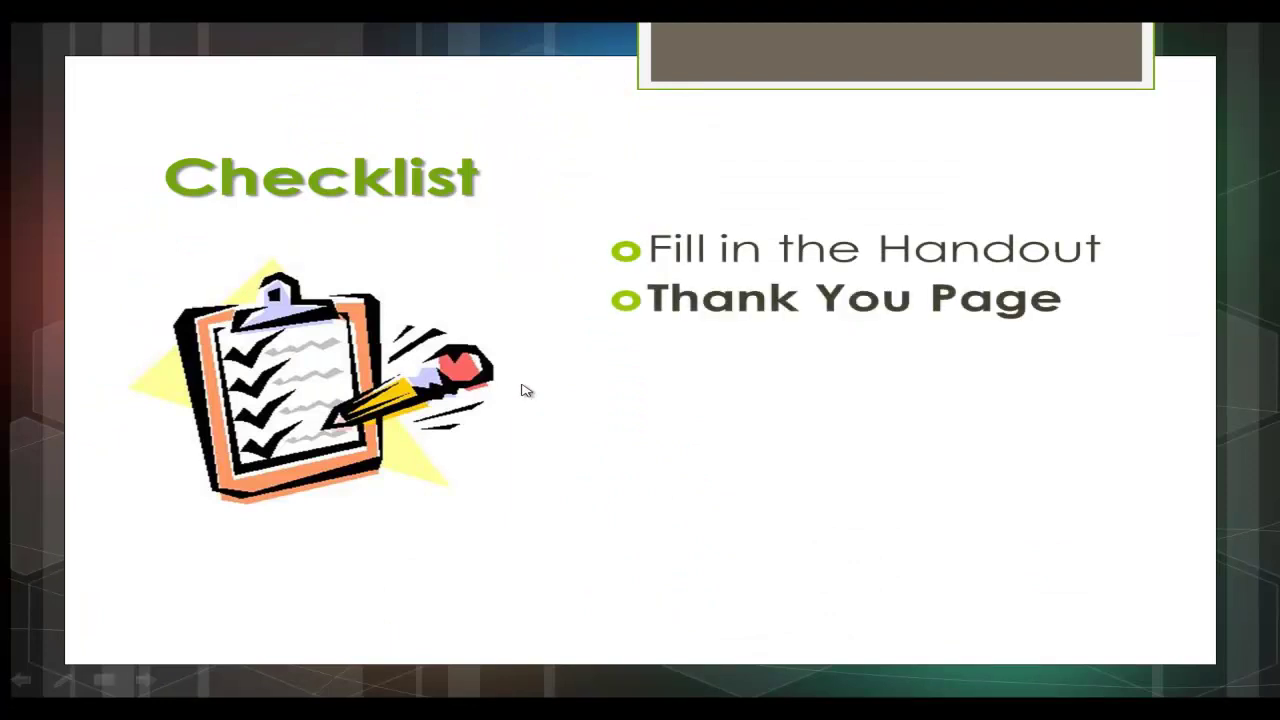
pyautogui.click(527, 390)
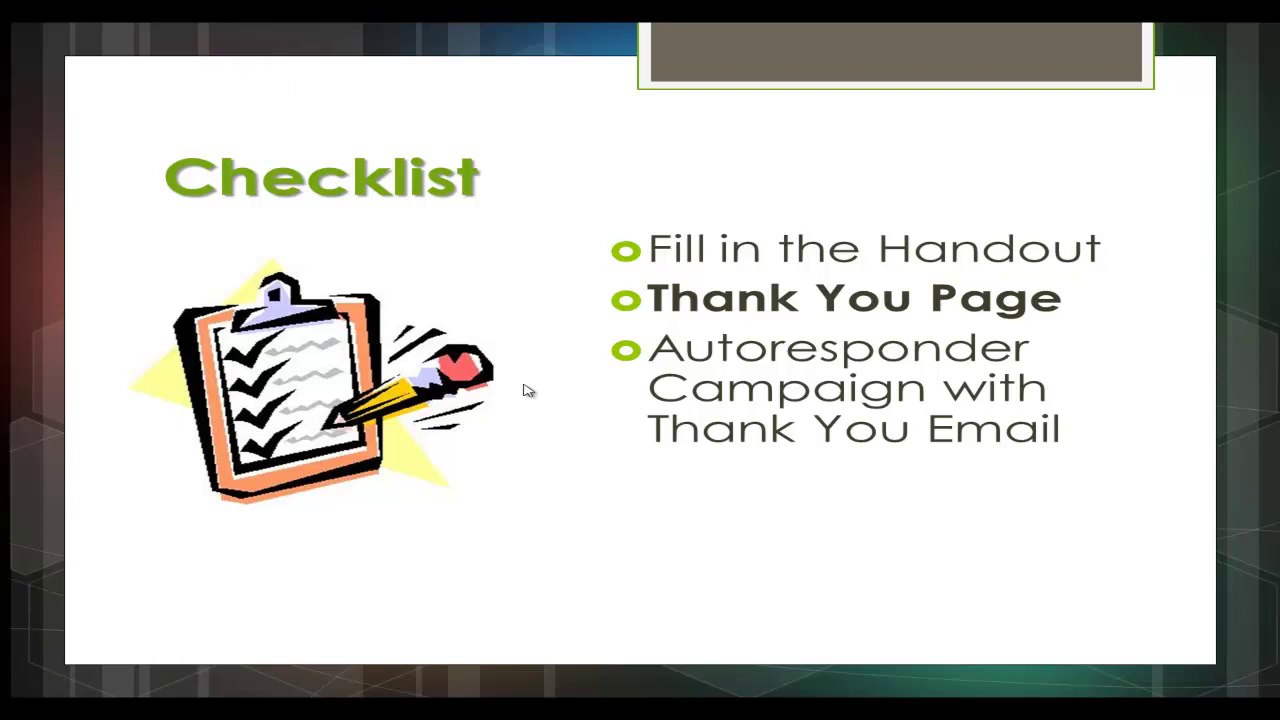
pyautogui.click(527, 390)
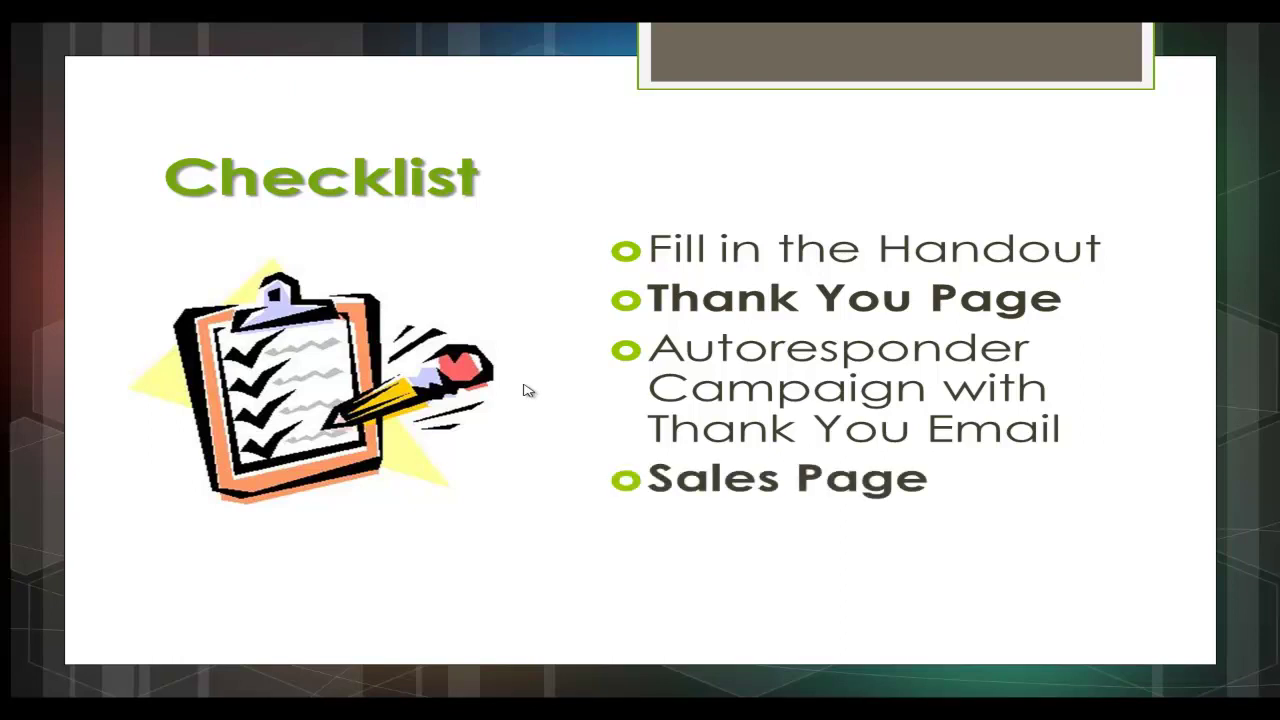